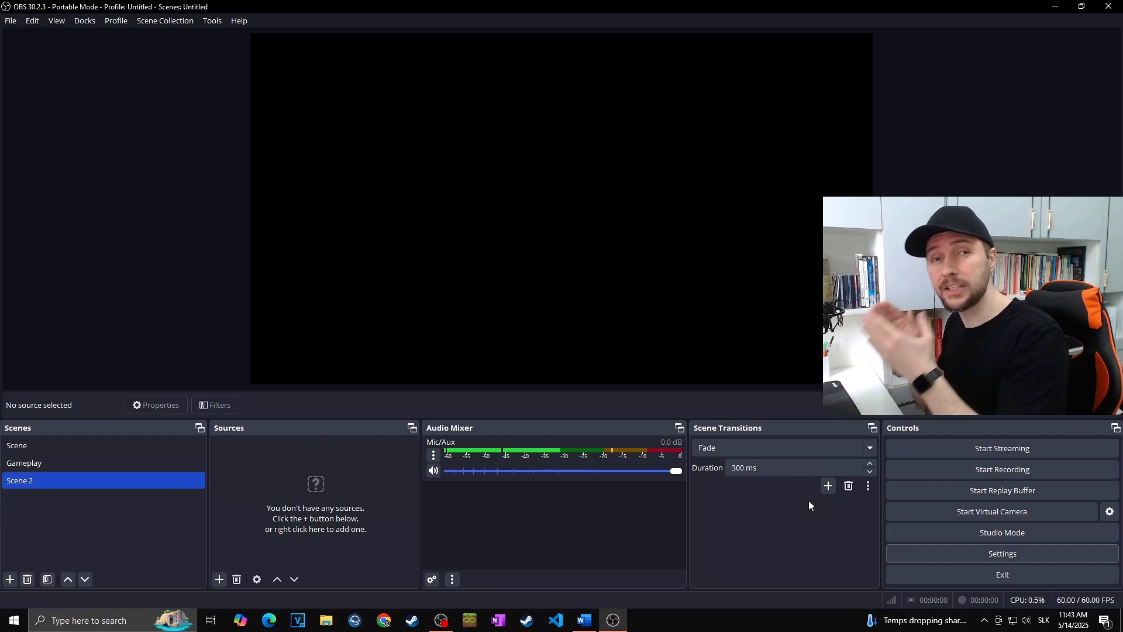
Step: Select Microphone (2- C-1U) as the Mic/Auxiliary Audio device in the audio settings and confirm
click(907, 553)
click(336, 183)
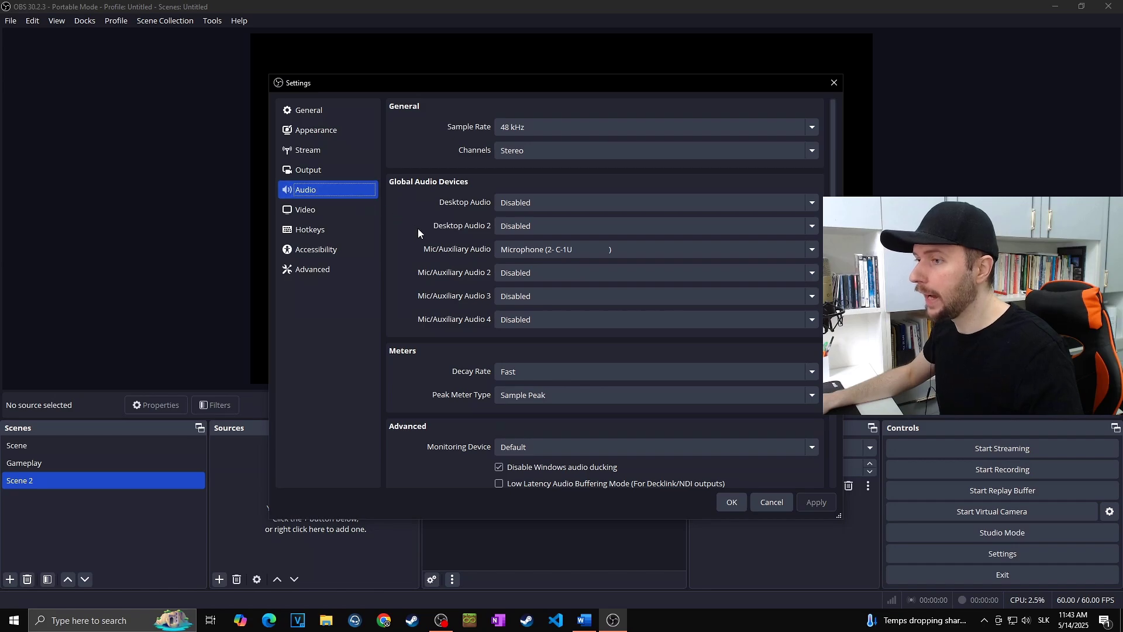
click(545, 253)
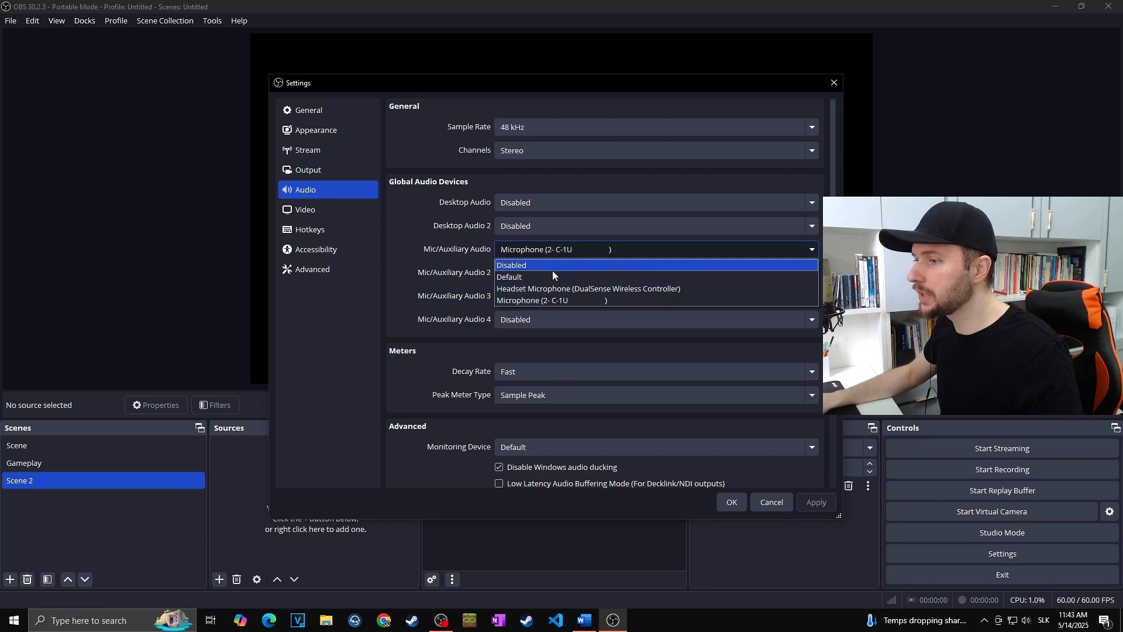
click(574, 300)
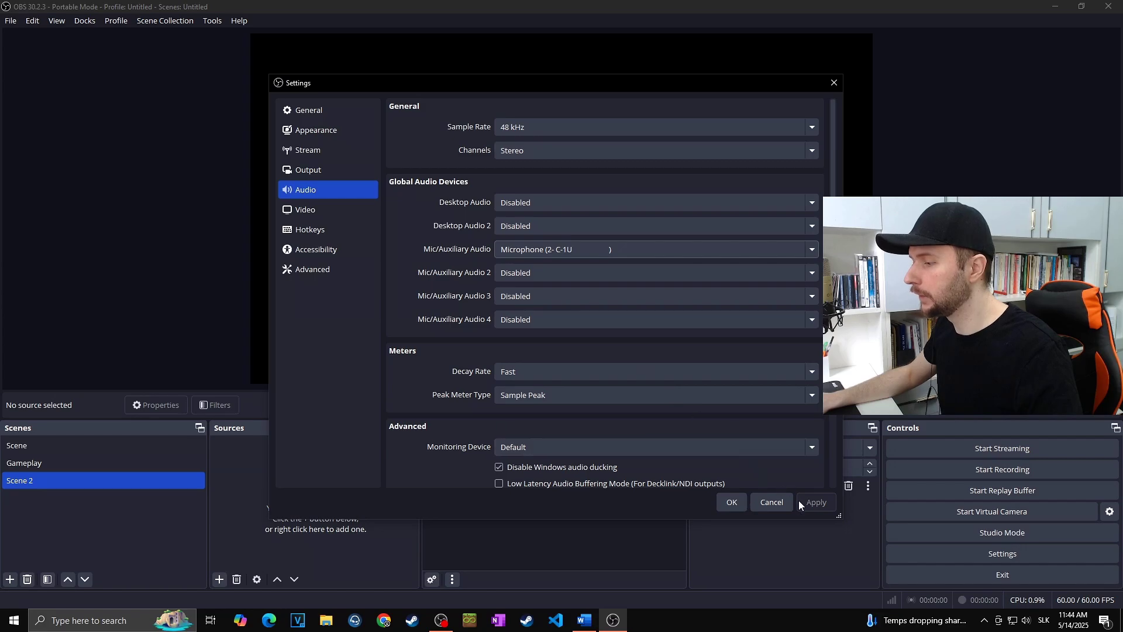
click(731, 502)
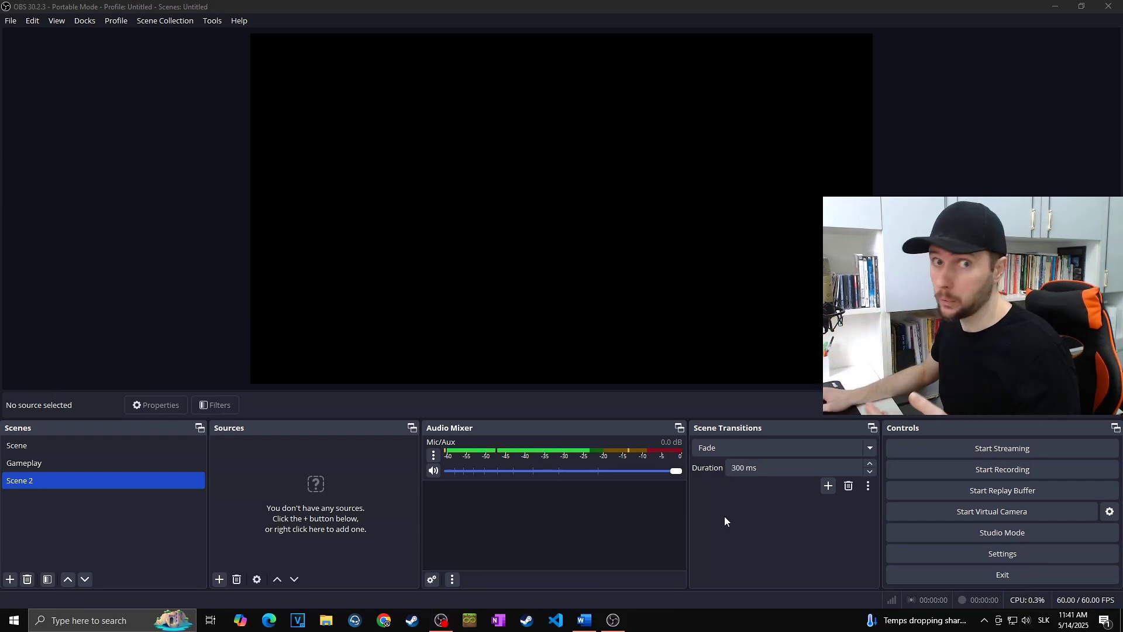
Step: Check the microphone's recording level in the Windows sound properties and close the sound dialogs
right_click(1025, 625)
click(1009, 584)
click(104, 76)
drag(146, 54, 562, 90)
double_click(559, 160)
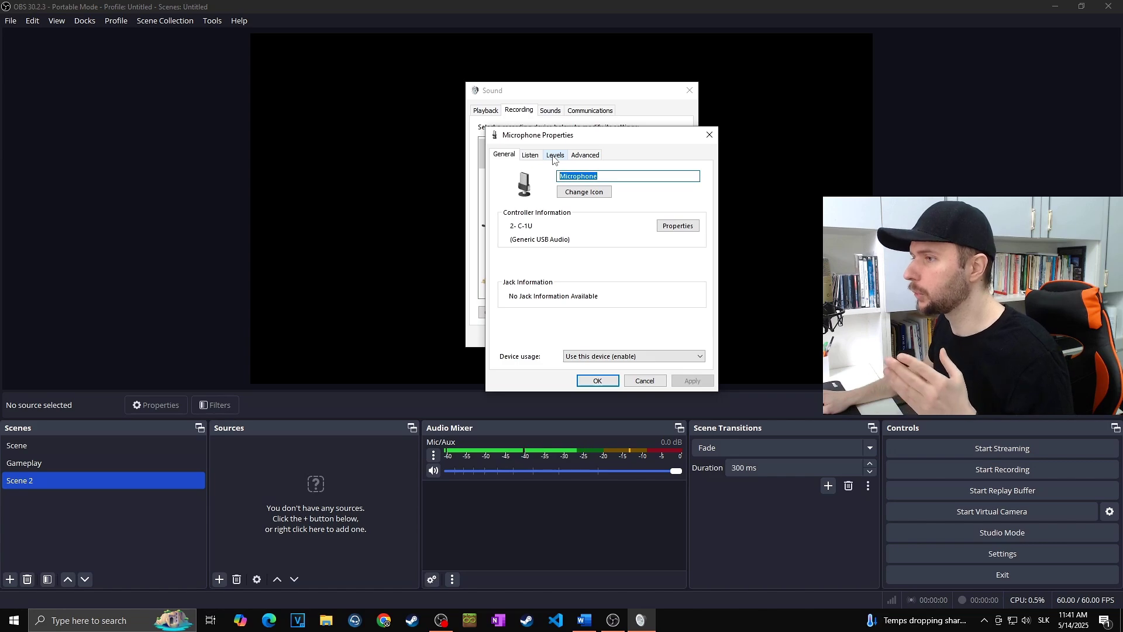
click(554, 155)
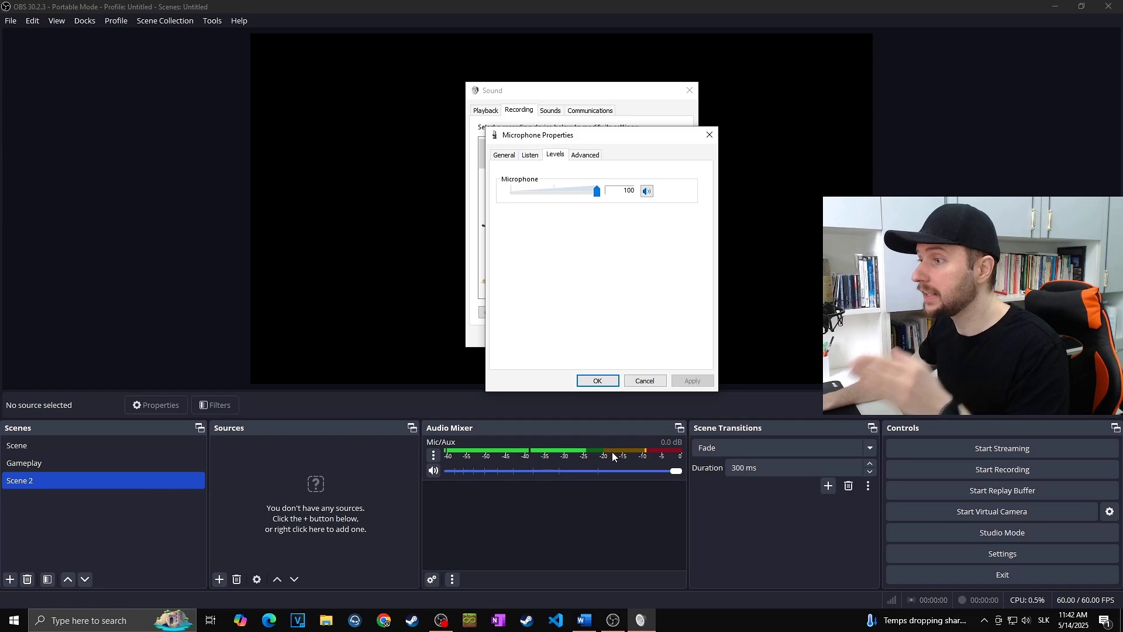
click(599, 381)
click(580, 335)
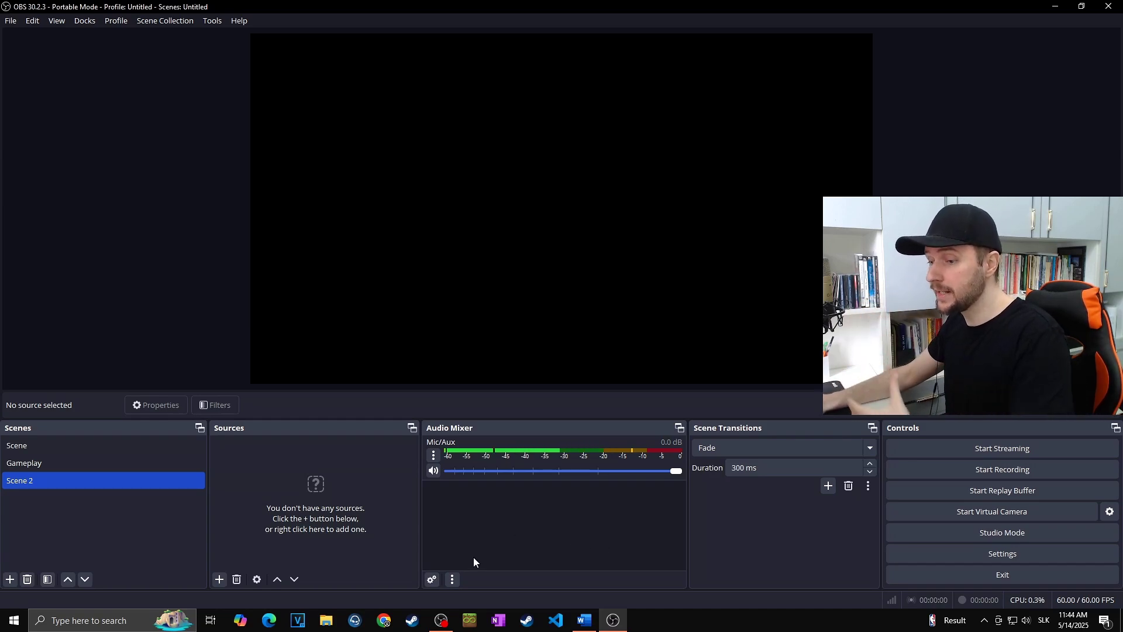
Step: Change the audio monitoring mode of the Mic/Aux source in the advanced audio properties
click(433, 455)
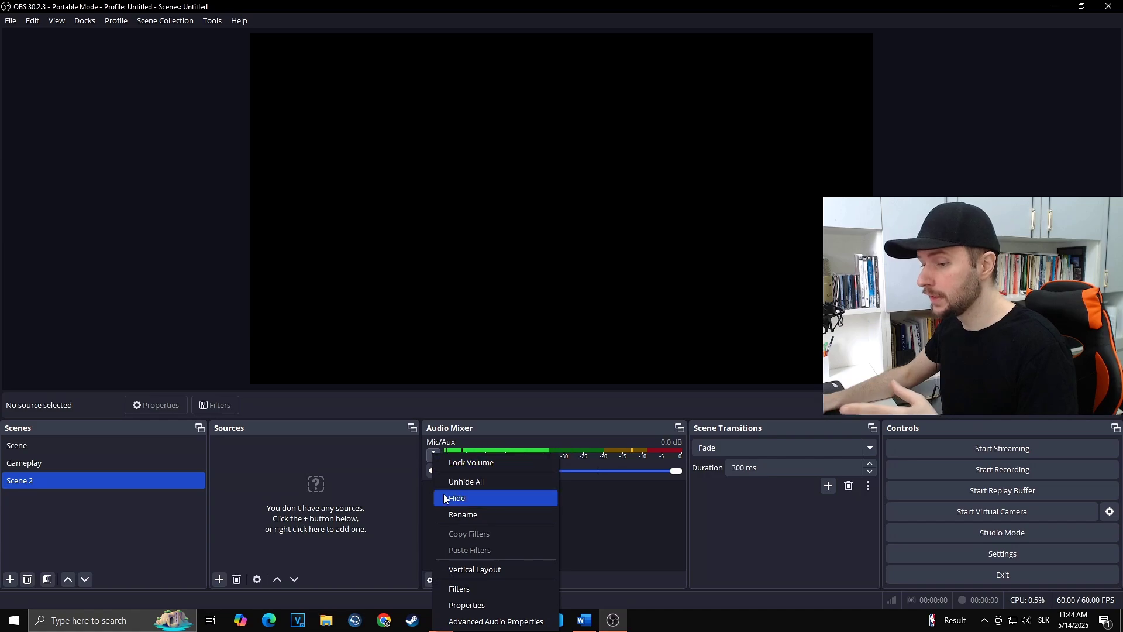
click(510, 622)
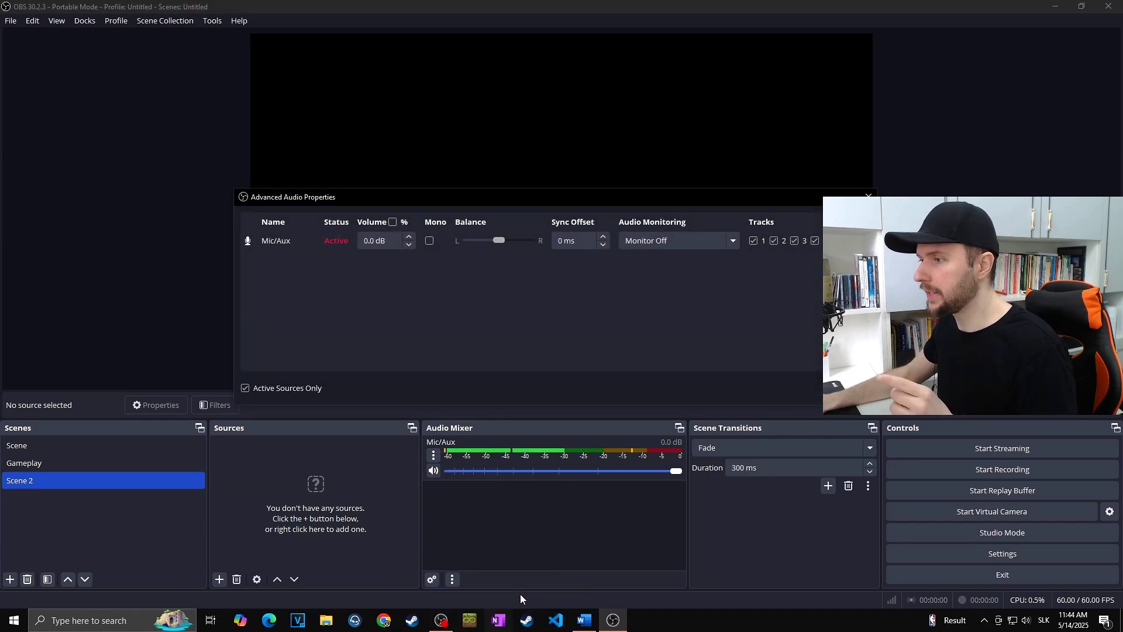
click(666, 242)
click(685, 281)
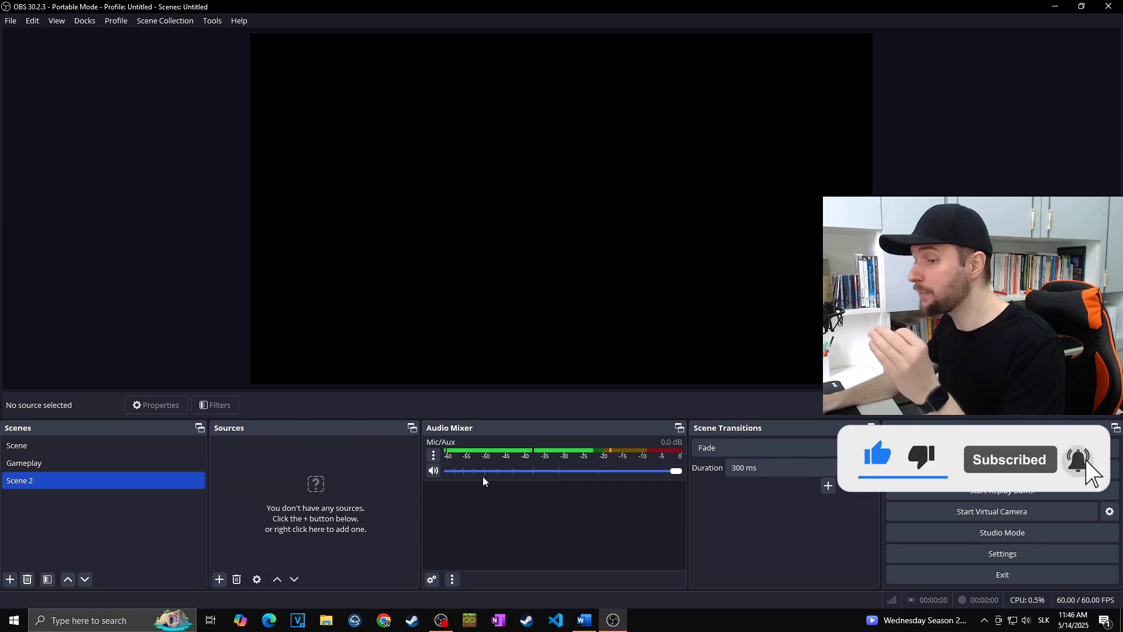
Step: Add a Gain filter to the Mic/Aux source and set its gain to 10 dB
click(433, 455)
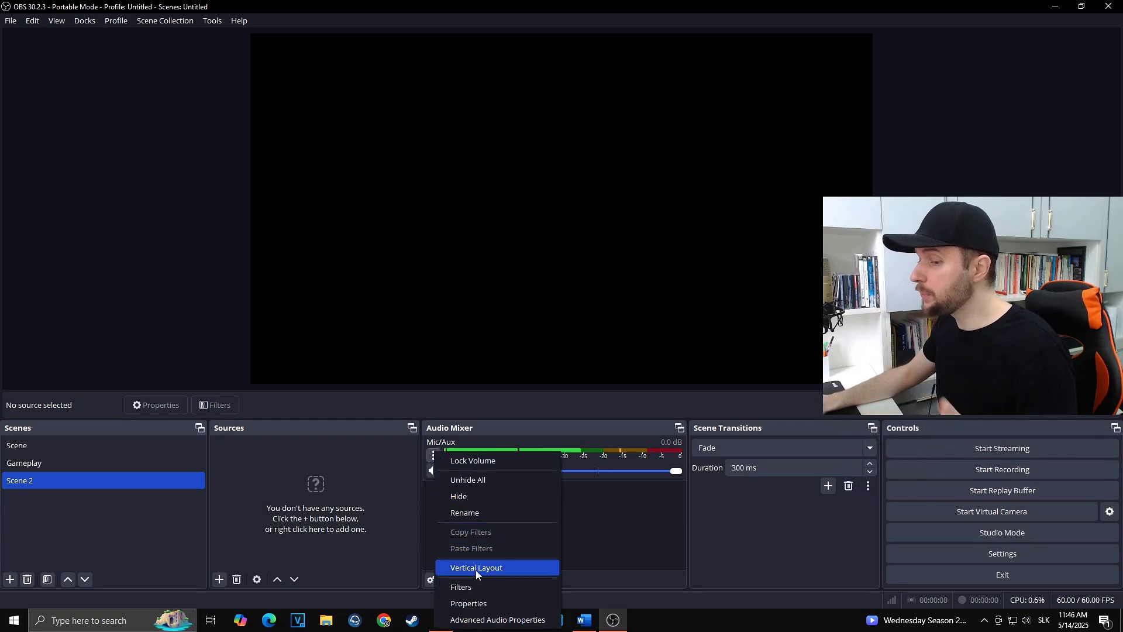
click(480, 588)
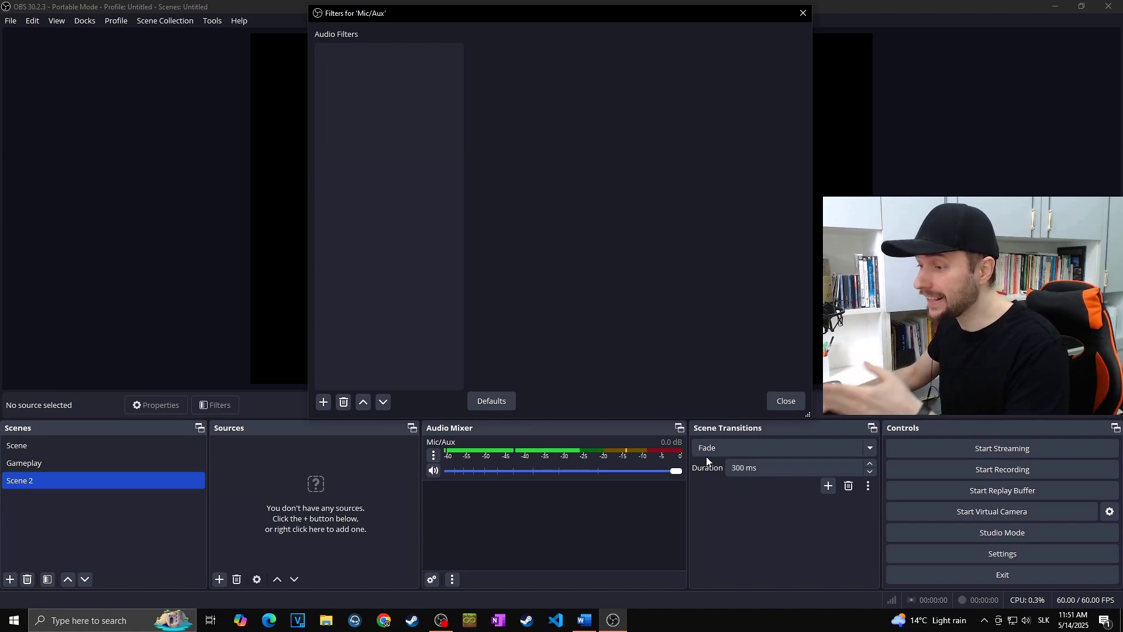
click(323, 403)
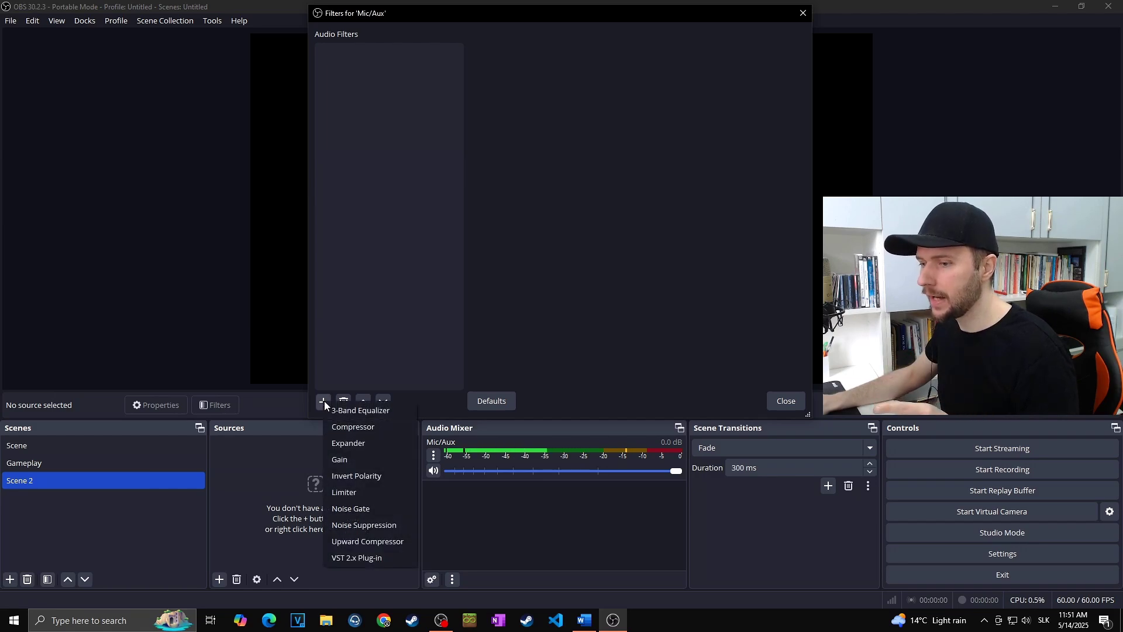
click(357, 459)
key(Return)
drag(621, 55, 655, 58)
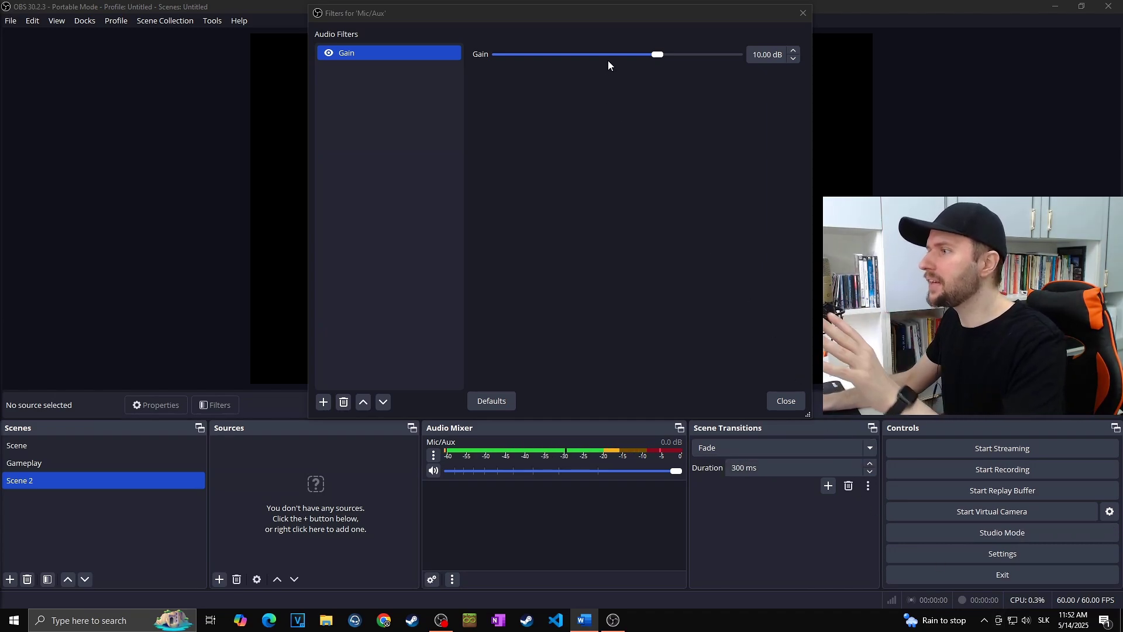
Step: Add a Noise Suppression filter to Mic/Aux using the RNNoise method
click(326, 391)
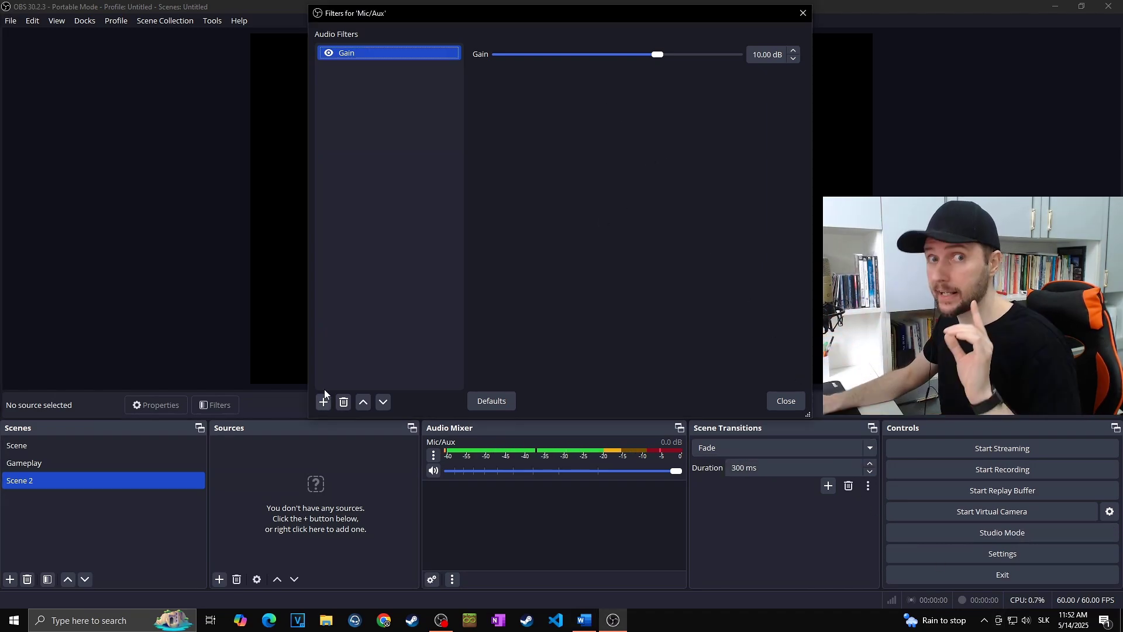
click(323, 402)
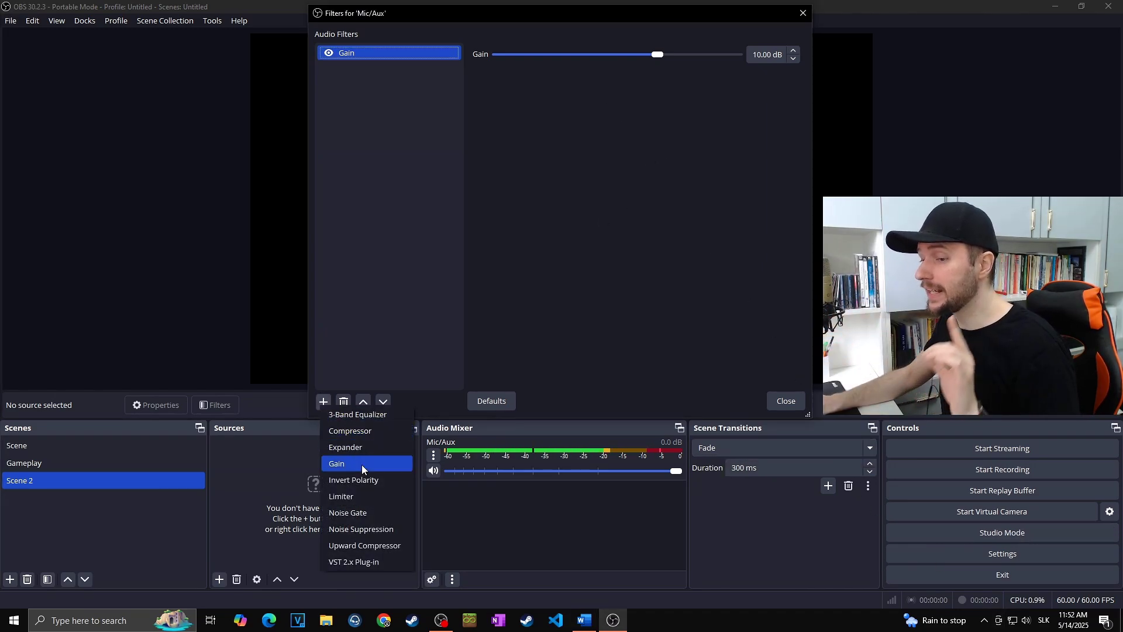
click(384, 531)
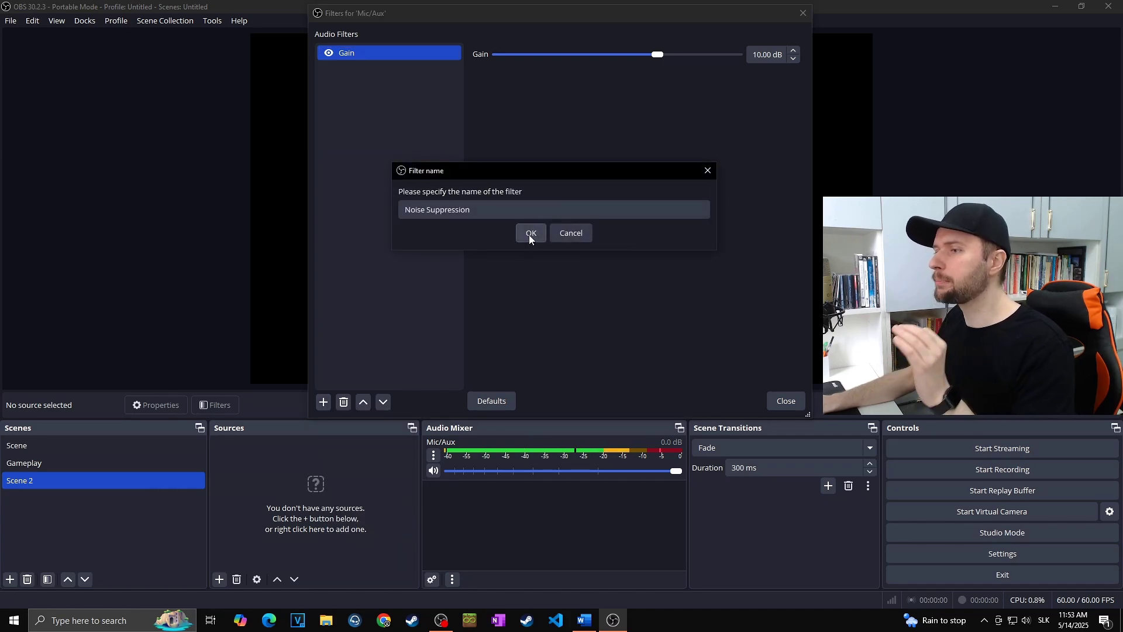
click(530, 234)
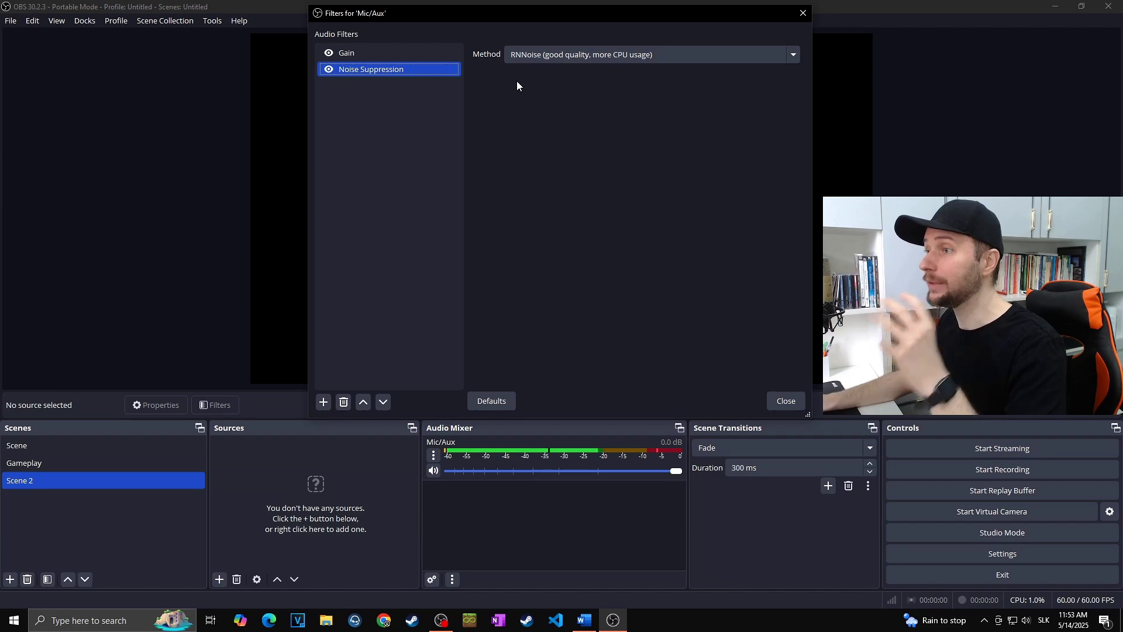
click(543, 56)
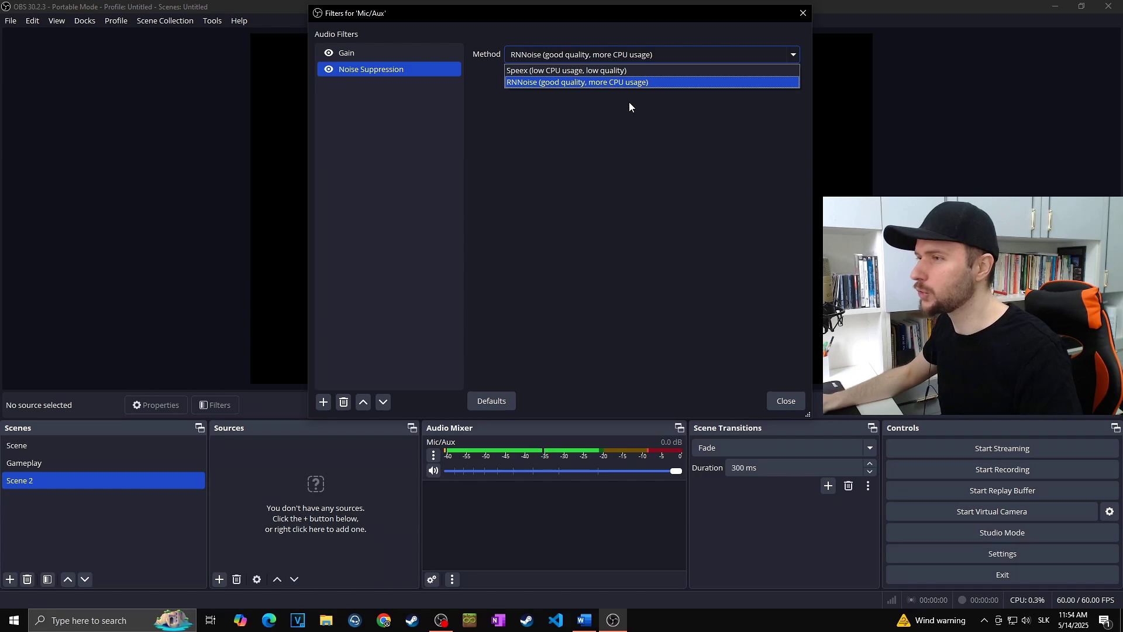
click(673, 83)
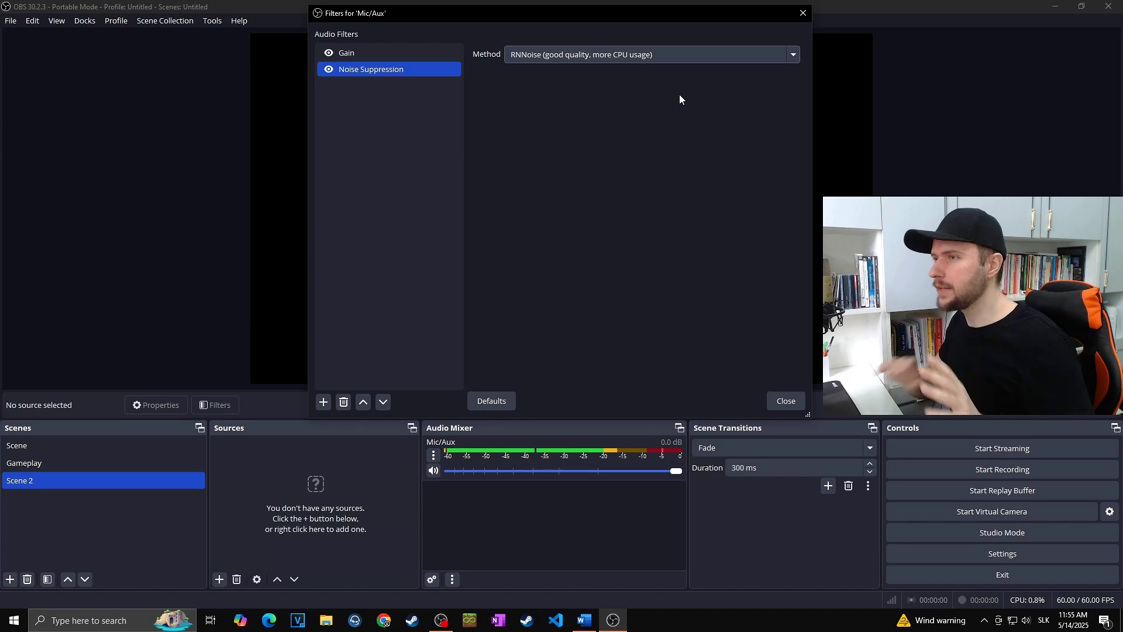
Step: Set the Noise Suppression filter to Speex at a -25 dB suppression level, switching it off and on to compare
click(669, 56)
click(665, 70)
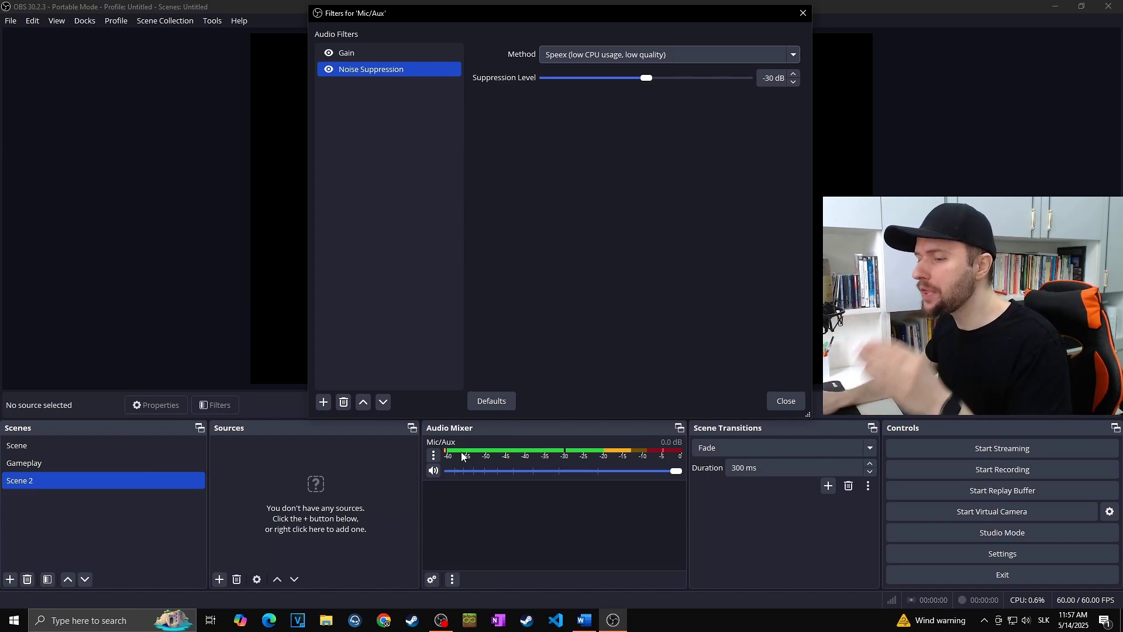
click(328, 69)
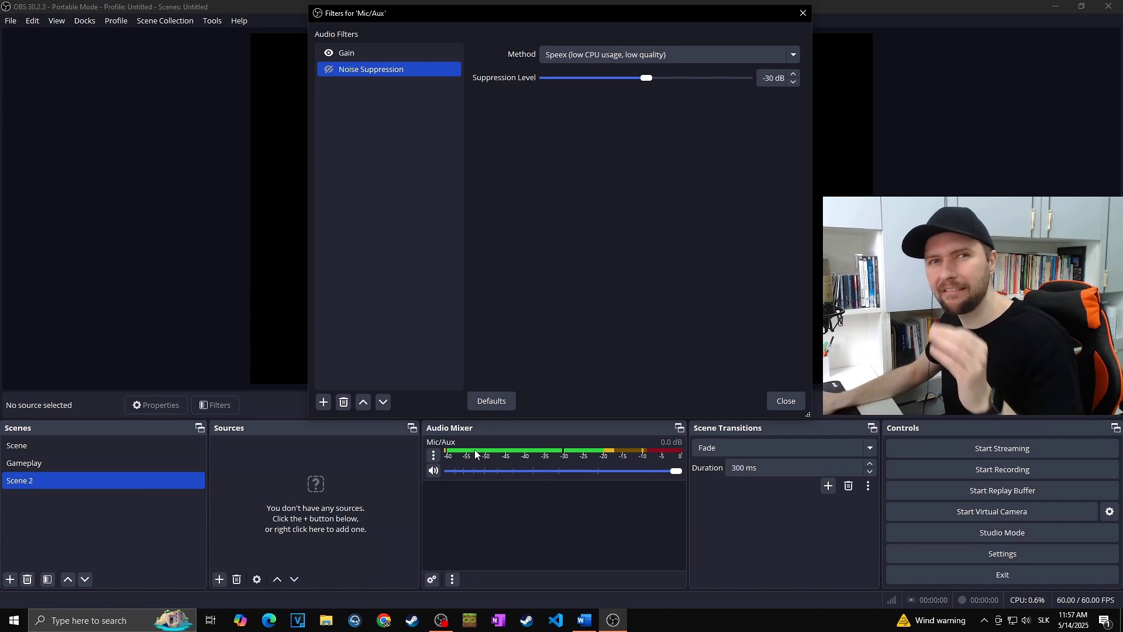
click(328, 69)
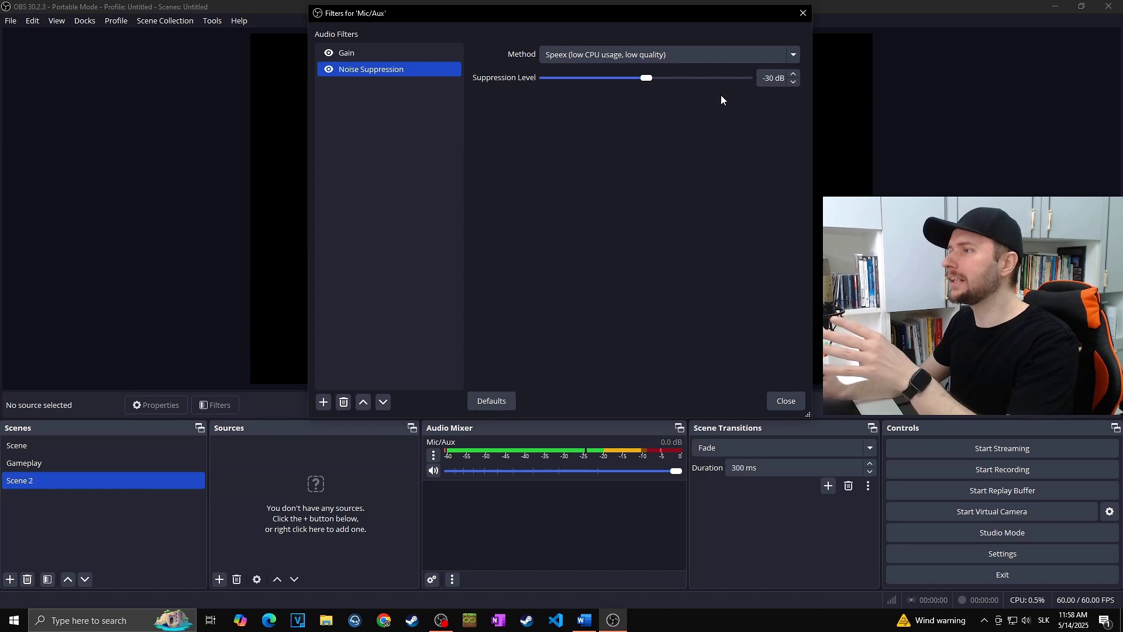
mouse_move(651, 79)
mouse_down()
mouse_move(625, 79)
mouse_move(660, 83)
mouse_up()
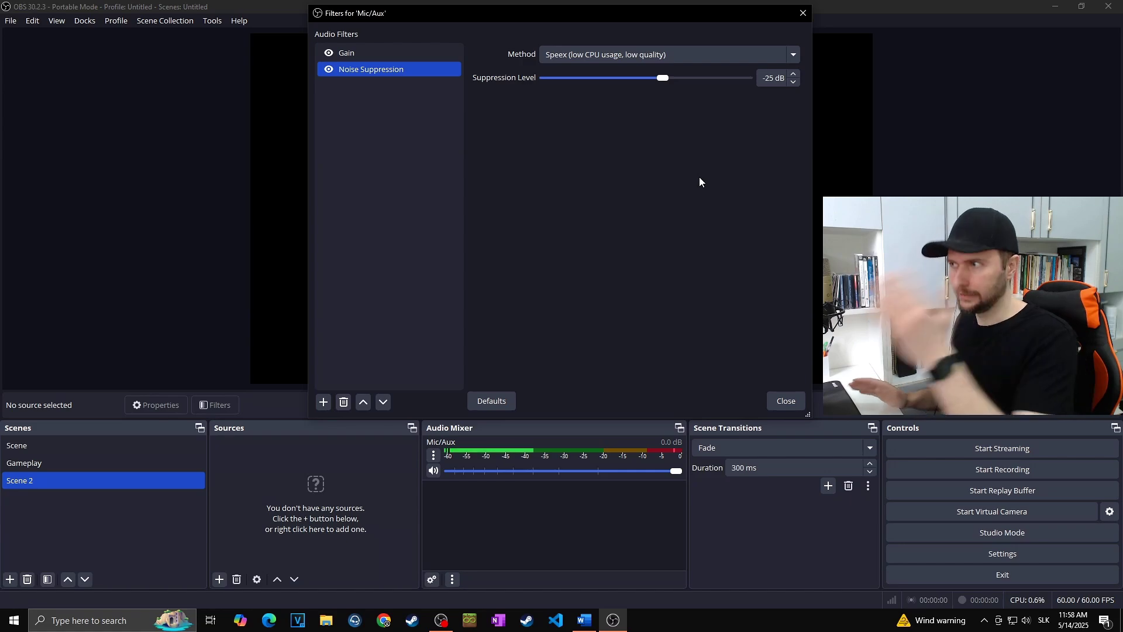
Step: Add a 3-Band Equalizer filter to Mic/Aux after the Noise Suppression filter
click(411, 307)
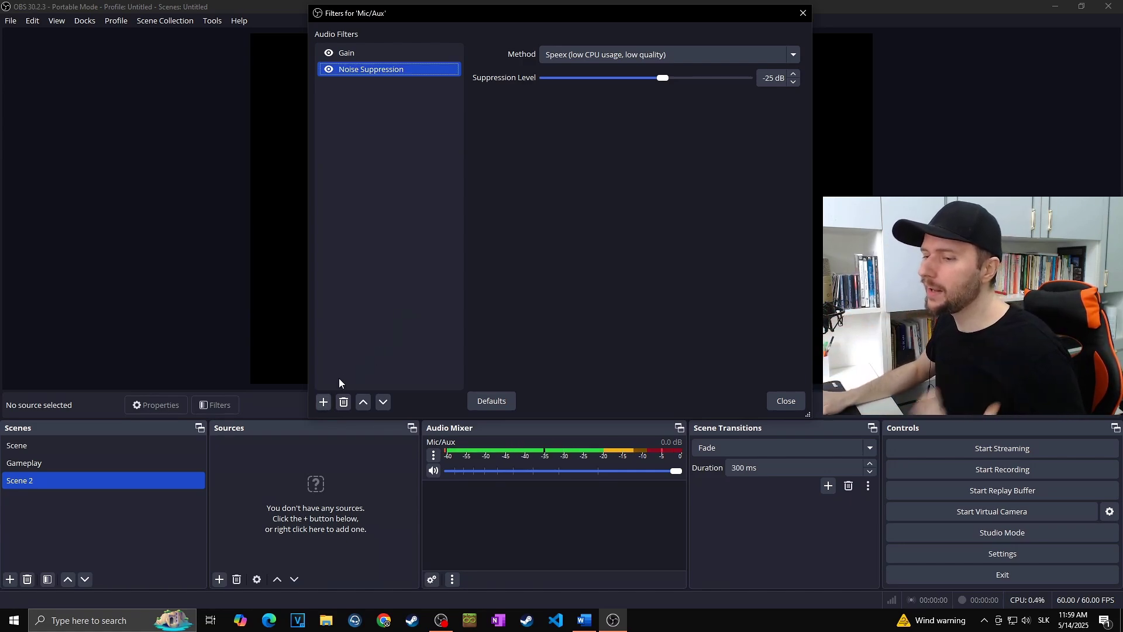
click(323, 402)
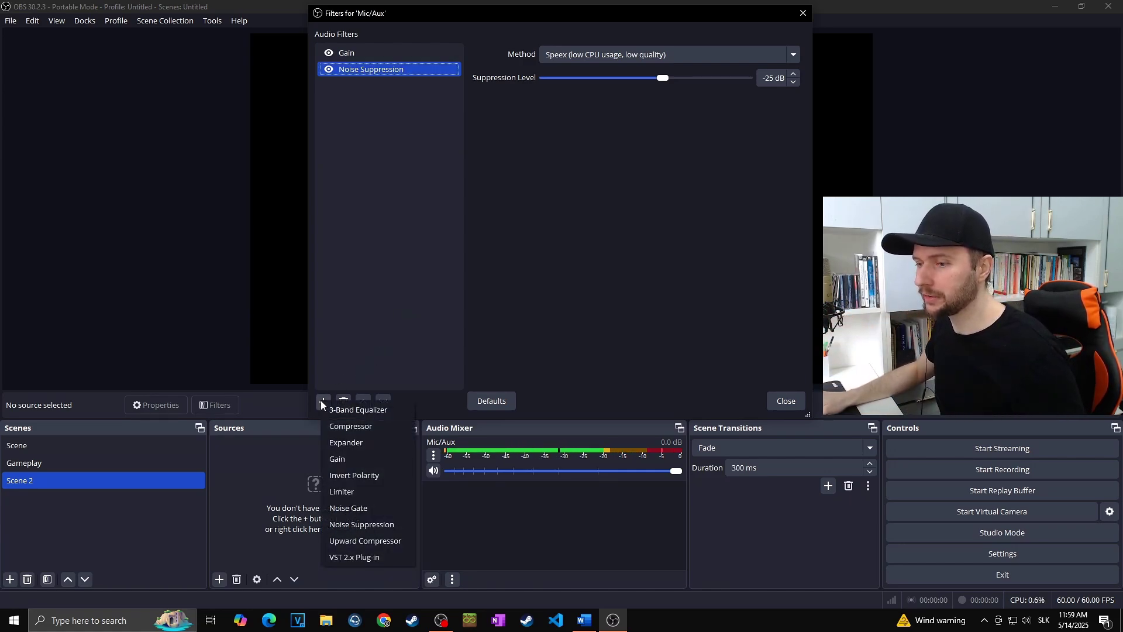
click(396, 407)
click(528, 234)
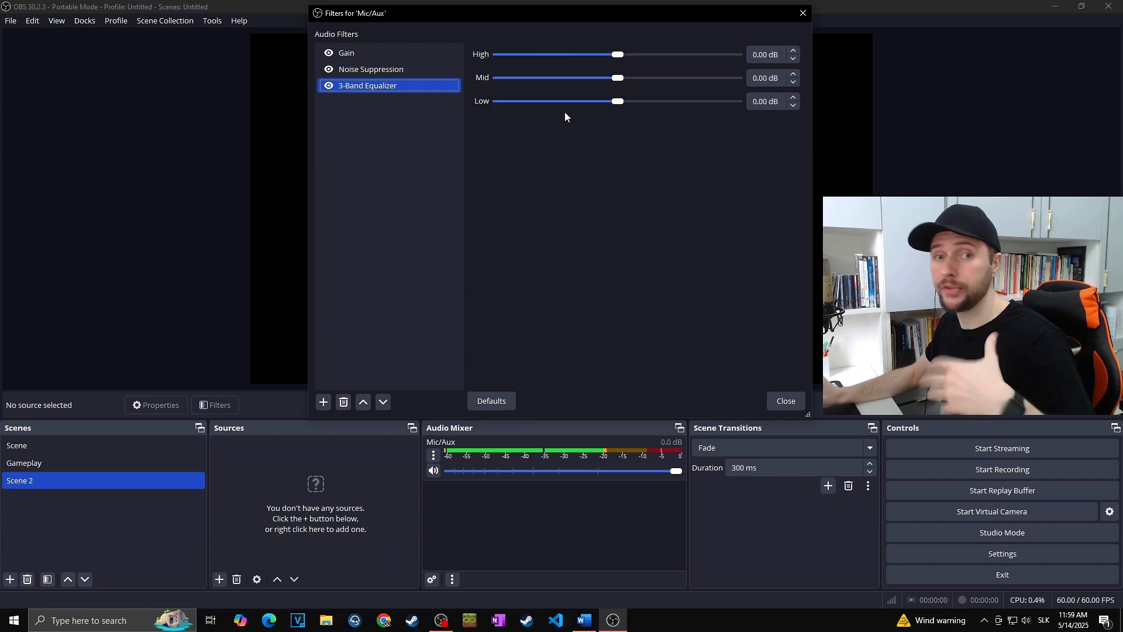
Step: Start a recording and set the equalizer's High band to -5 dB
click(1003, 469)
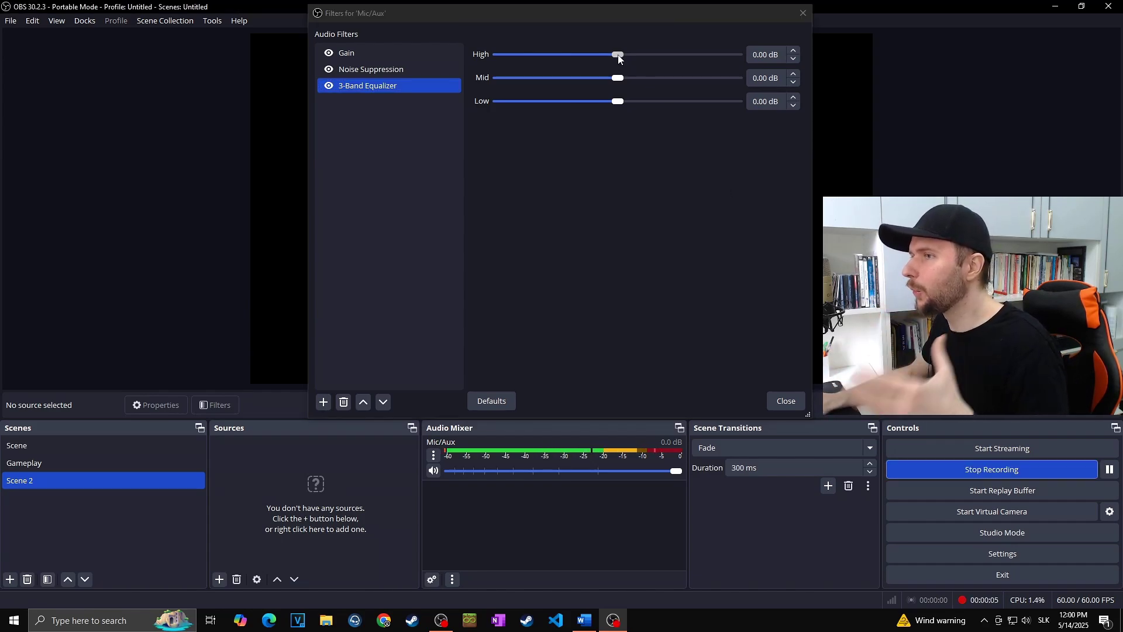
mouse_move(618, 58)
mouse_down()
mouse_move(693, 56)
mouse_move(617, 58)
mouse_up()
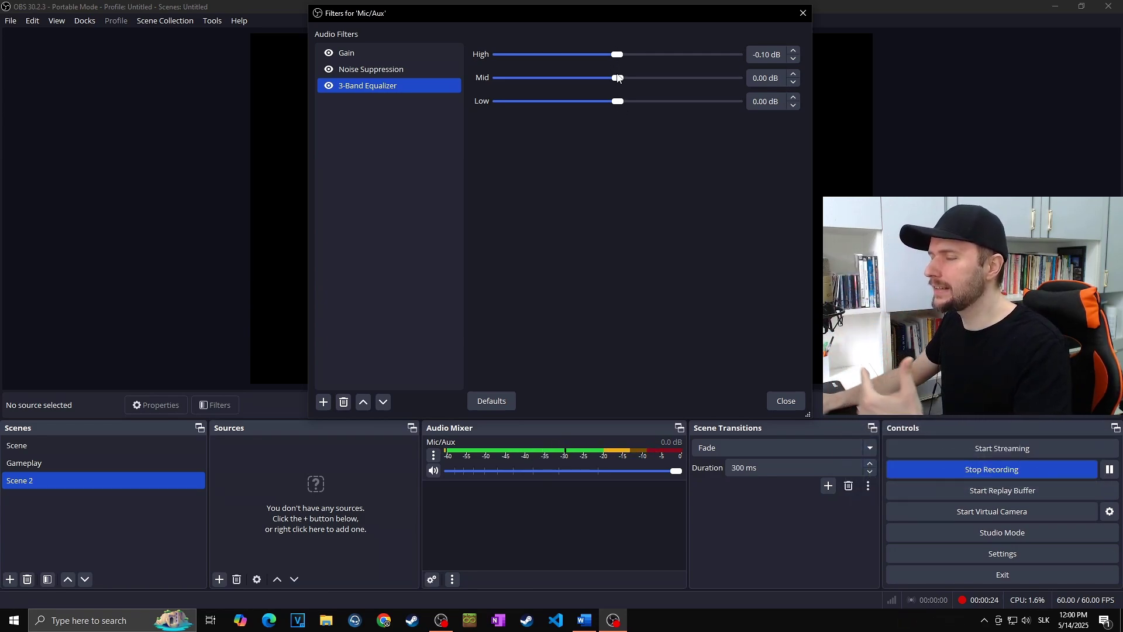
double_click(763, 55)
text(-5.)
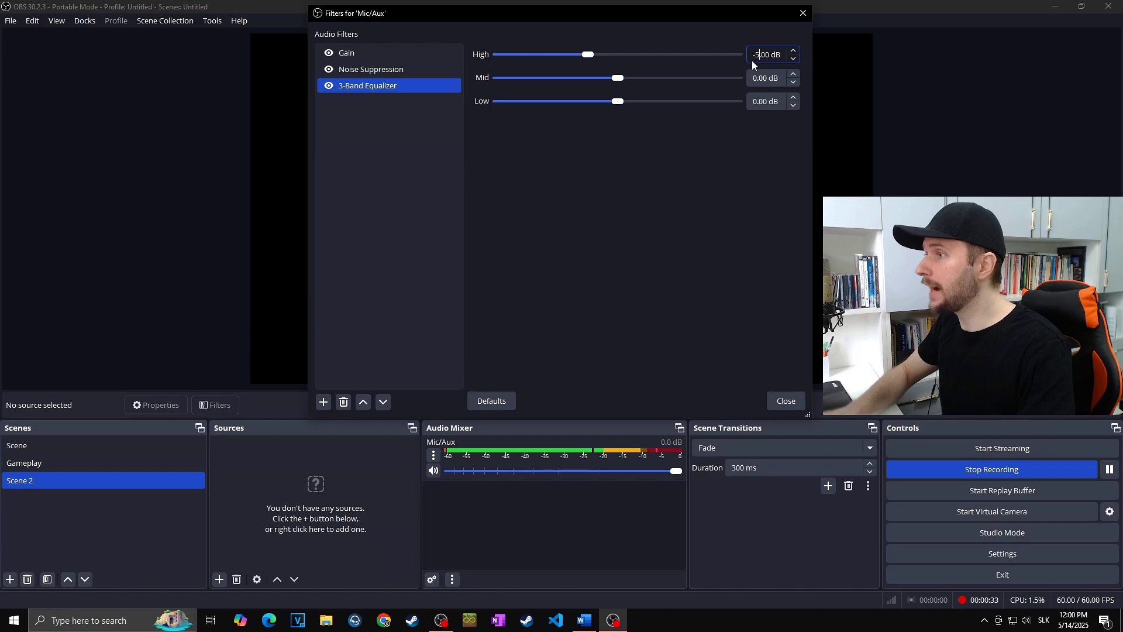
Step: Set the equalizer's Mid band to -2.5 dB and its Low band to 3 dB
drag(618, 80, 605, 79)
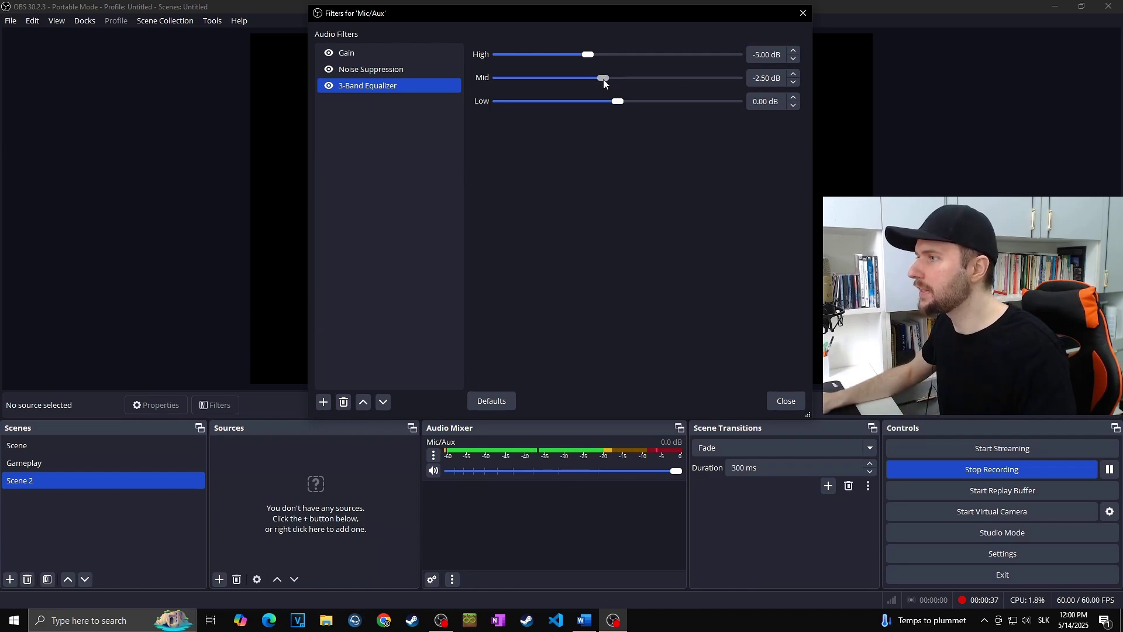
click(756, 103)
key(BackSpace)
text(3)
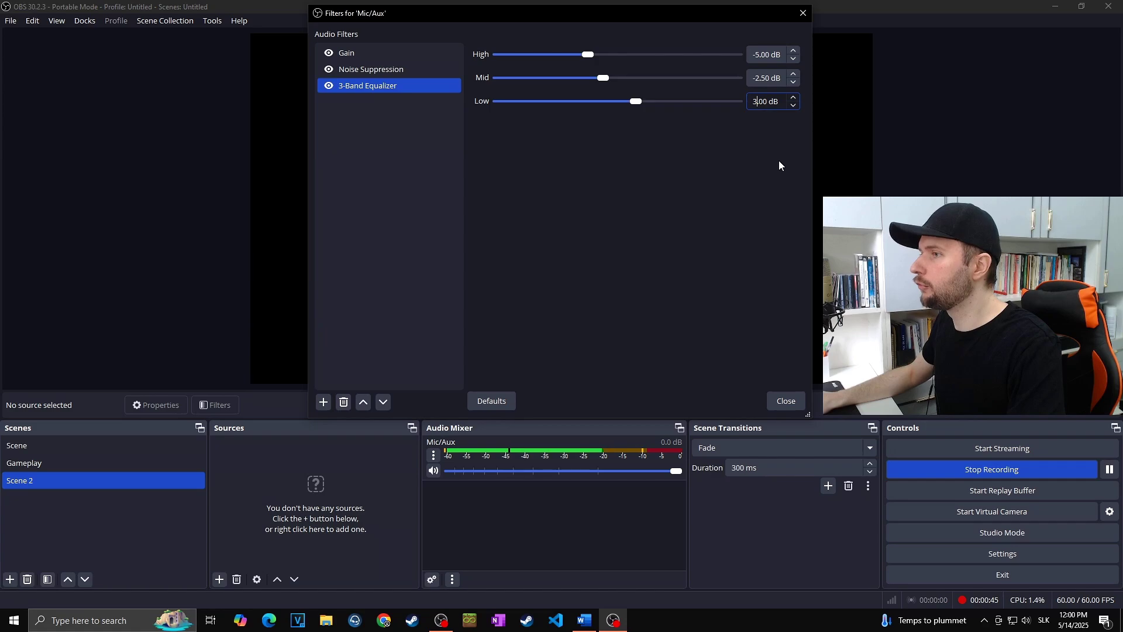
click(744, 179)
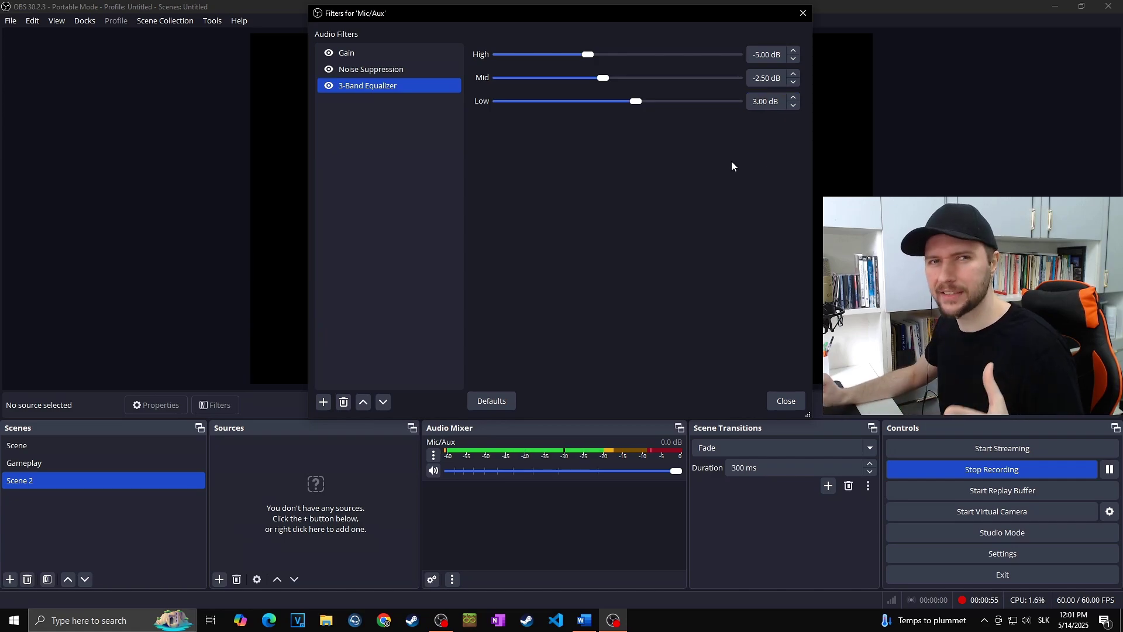
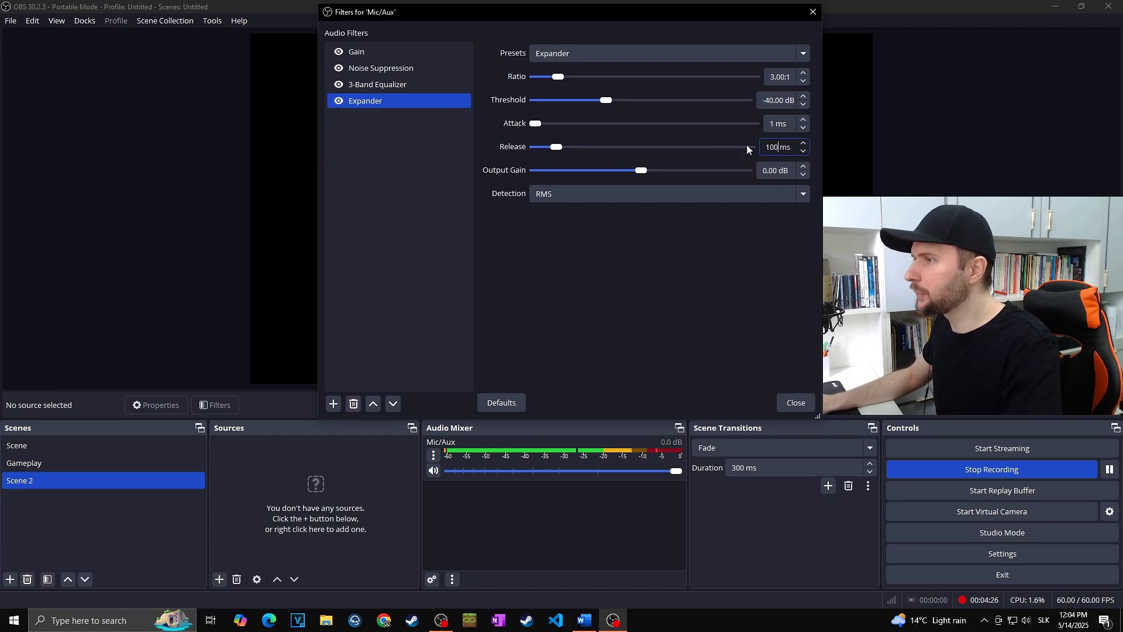
Step: Set the Expander filter's threshold to -60 dB
drag(601, 109, 534, 110)
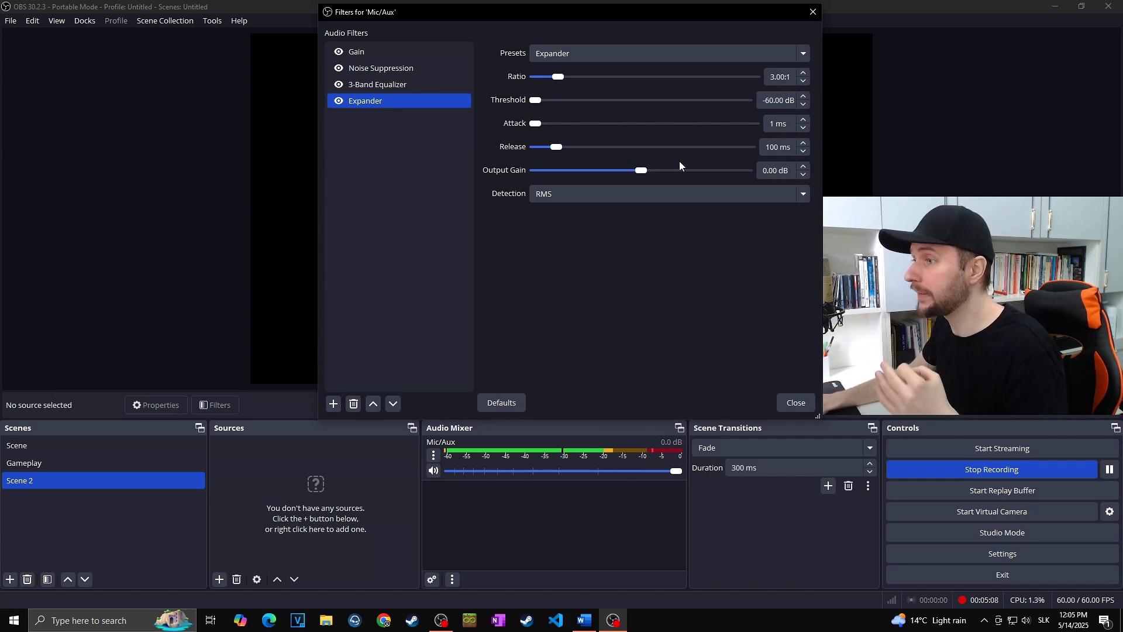
Step: Set the Expander filter's output gain to 14 dB and its threshold to -33 dB
drag(679, 170, 687, 170)
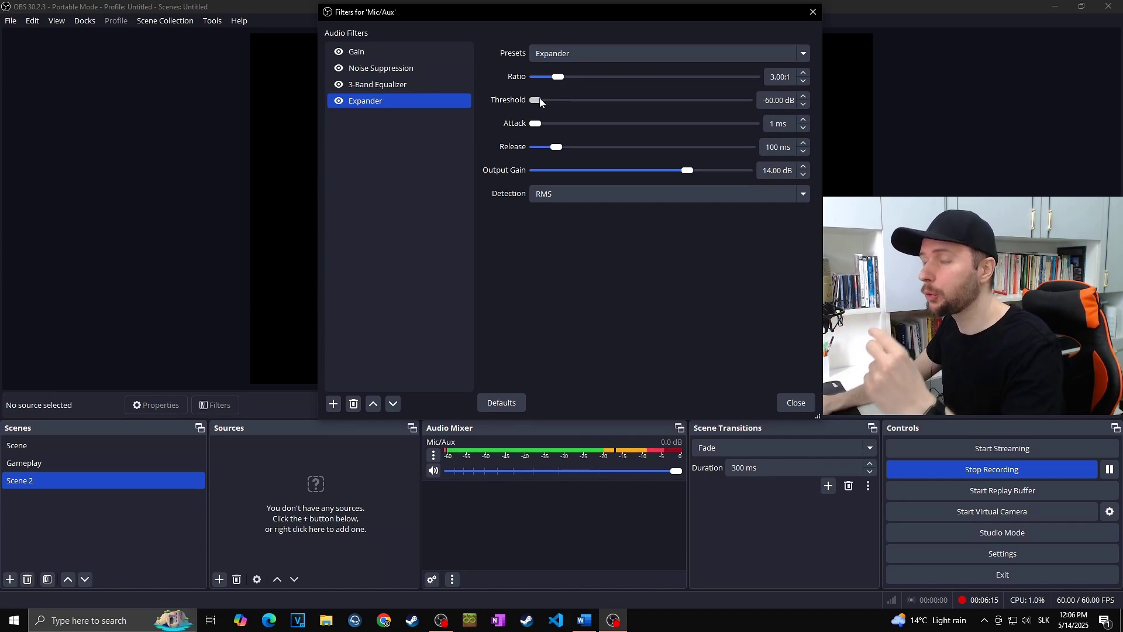
drag(540, 103, 726, 112)
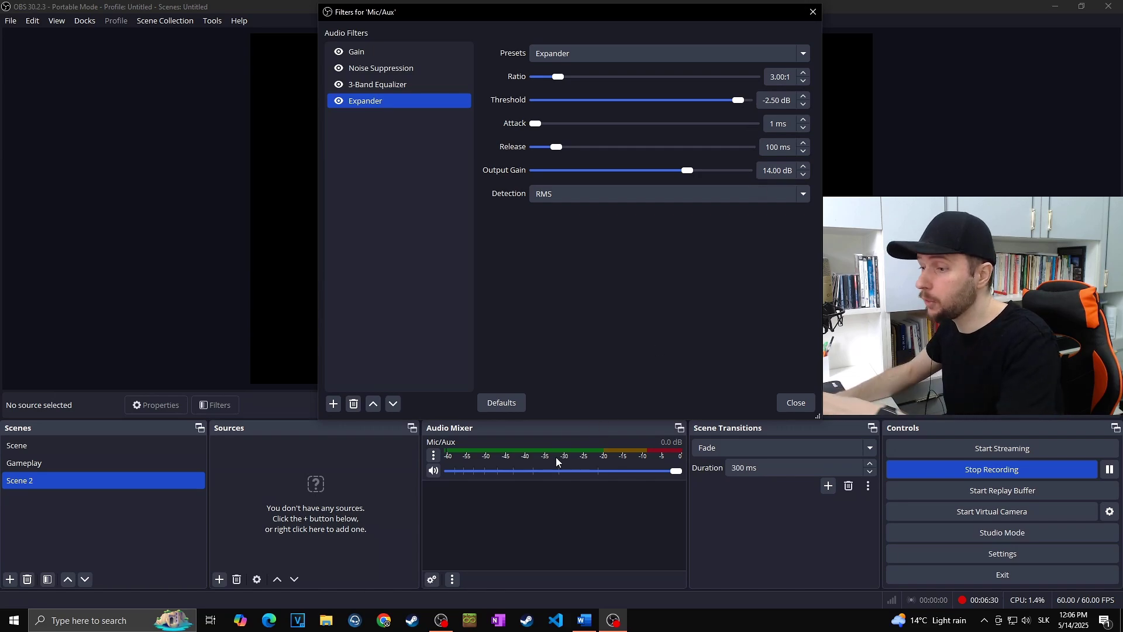
drag(738, 100, 647, 100)
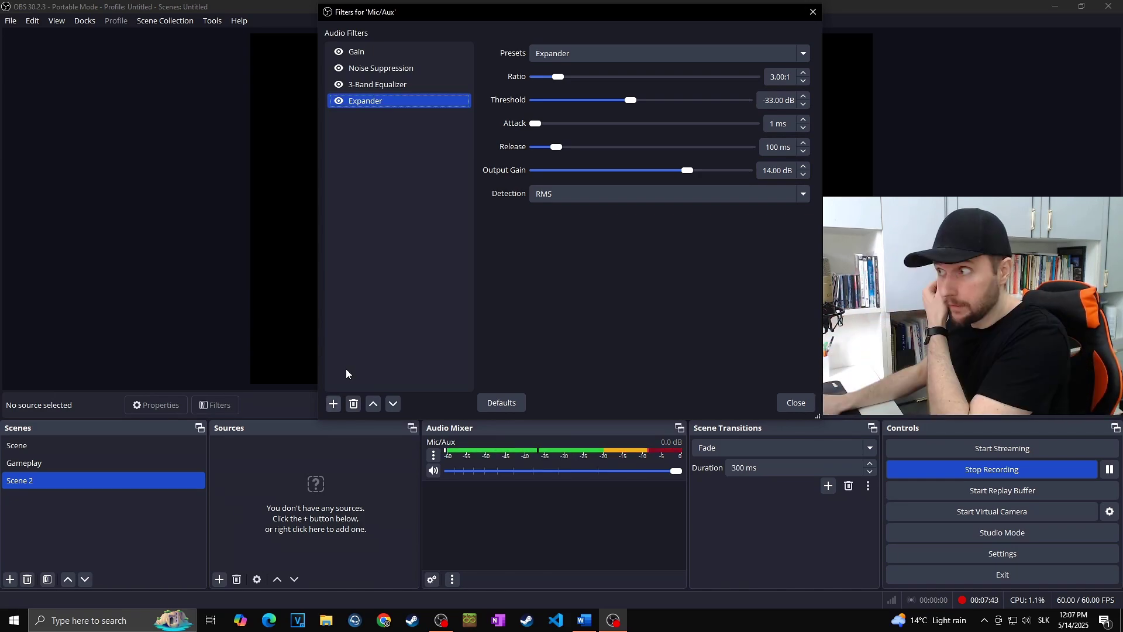
Step: Add a Compressor filter to Mic/Aux after the Expander and set its ratio to 3:1
click(333, 403)
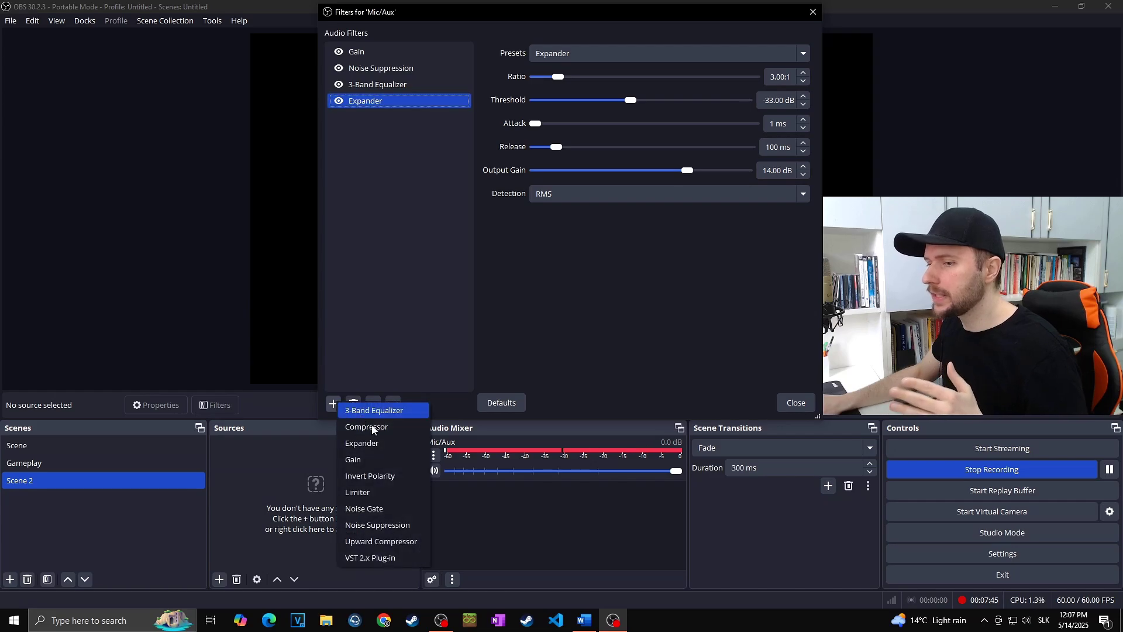
click(392, 431)
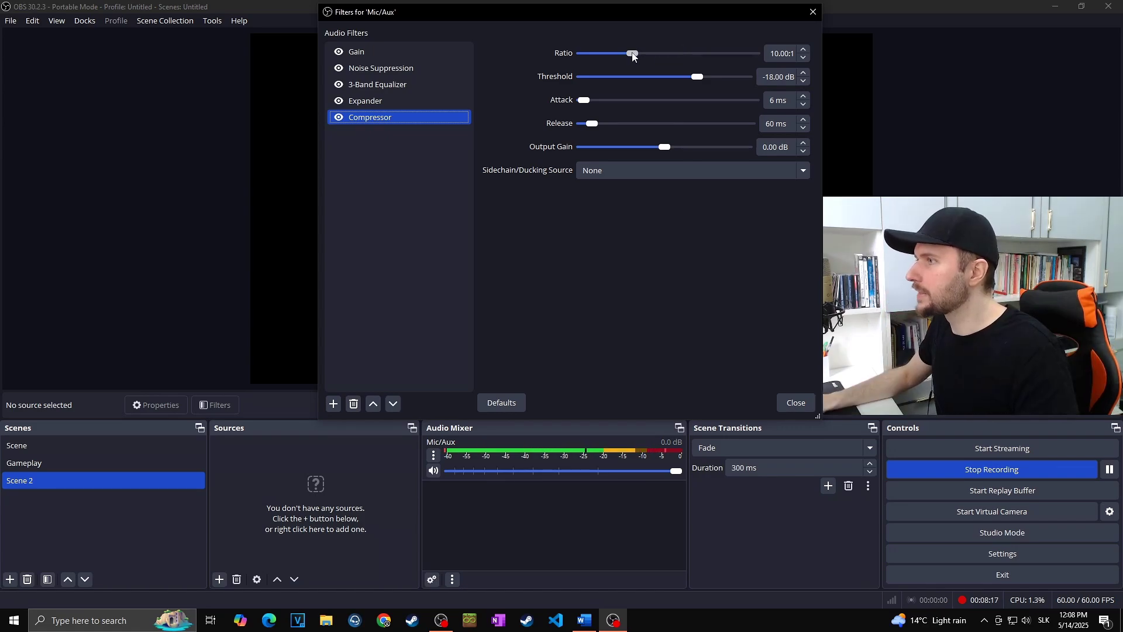
drag(633, 56, 624, 57)
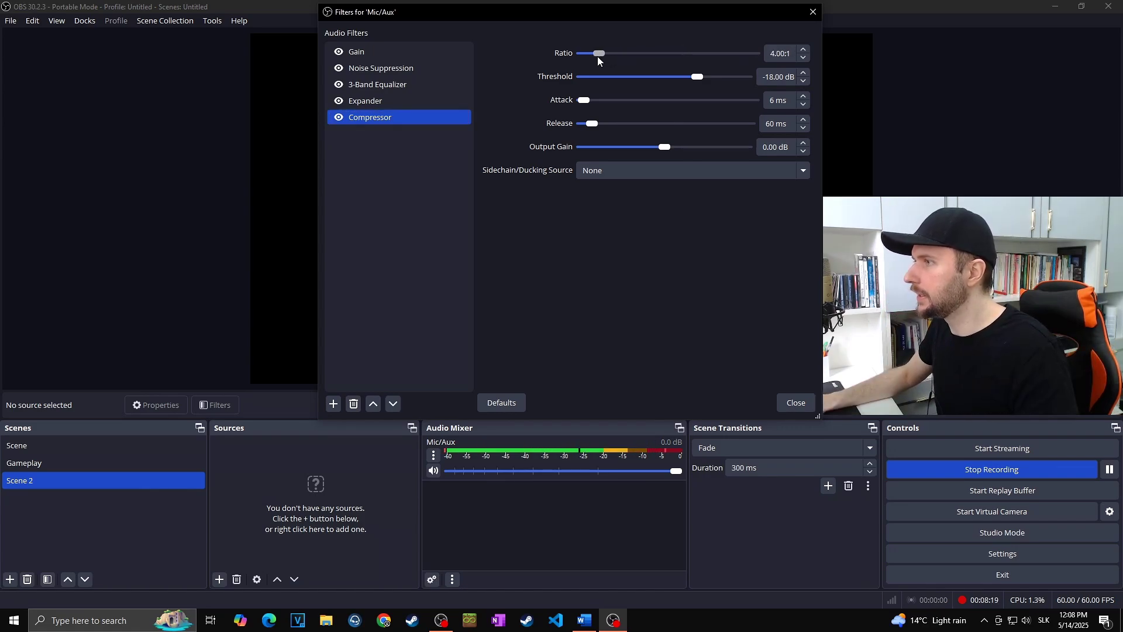
drag(598, 56, 593, 57)
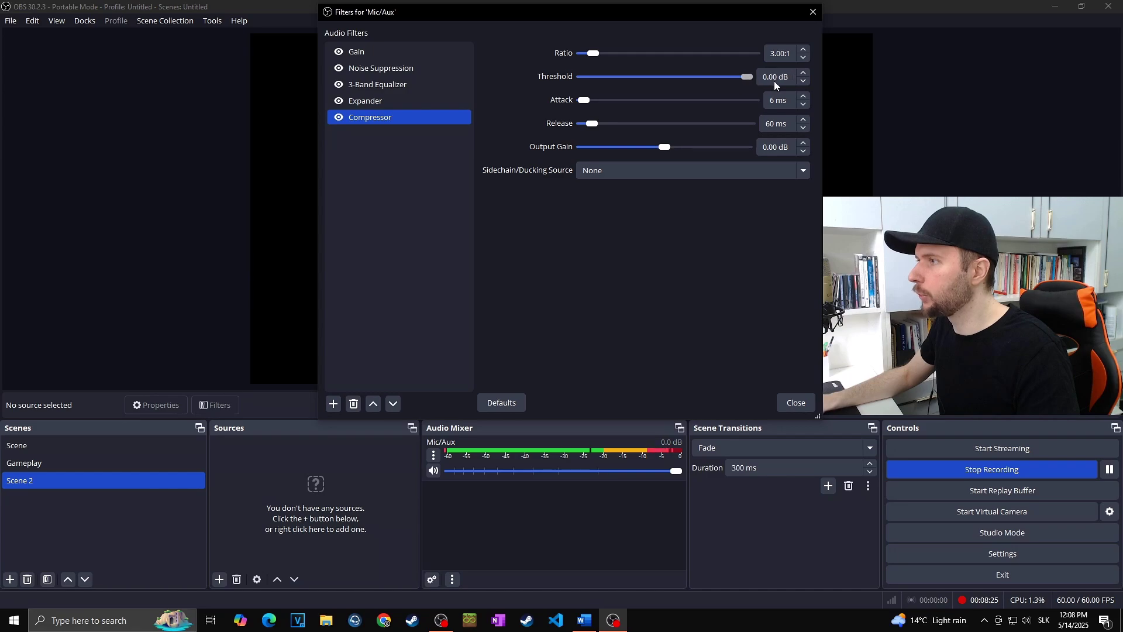
Step: Set the Compressor's attack to 1 ms and its release to 100 ms
drag(582, 101, 549, 108)
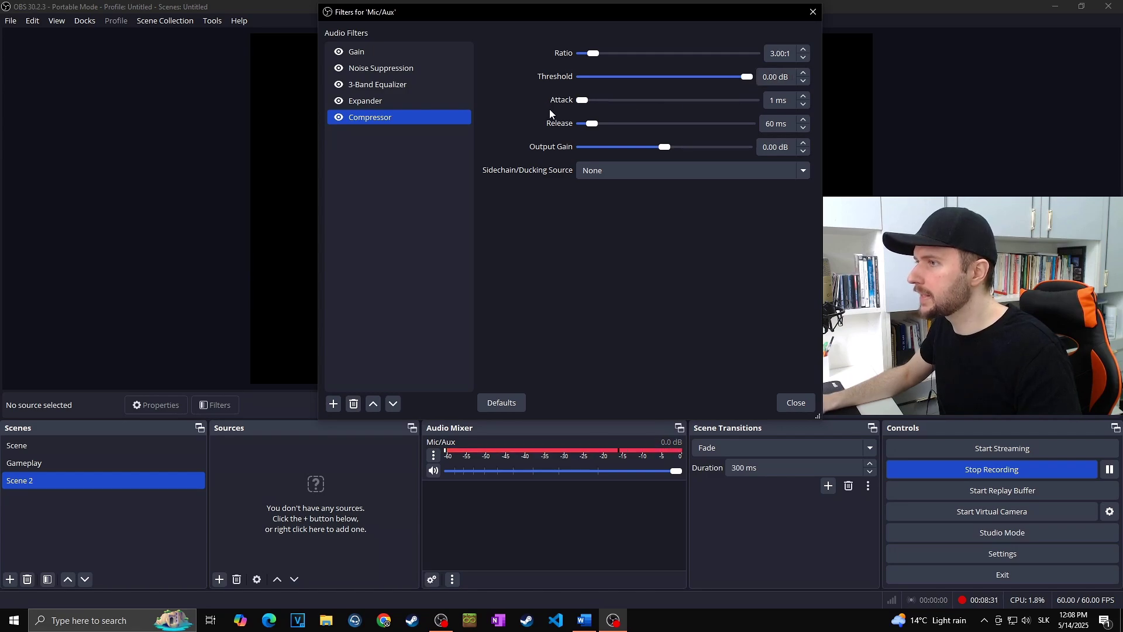
double_click(771, 123)
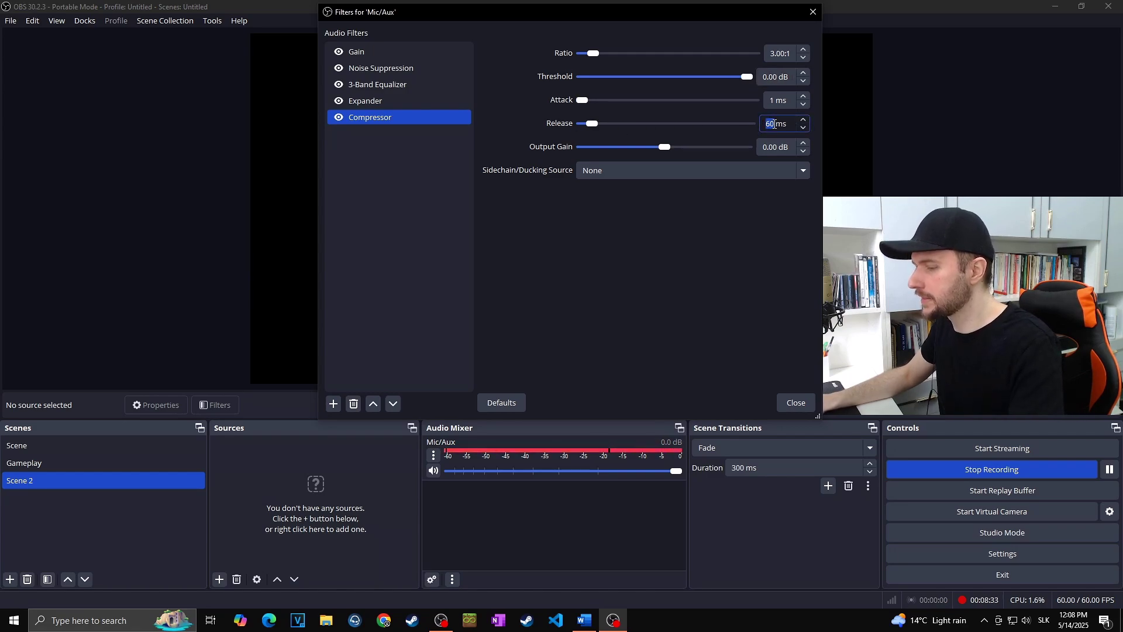
text(100)
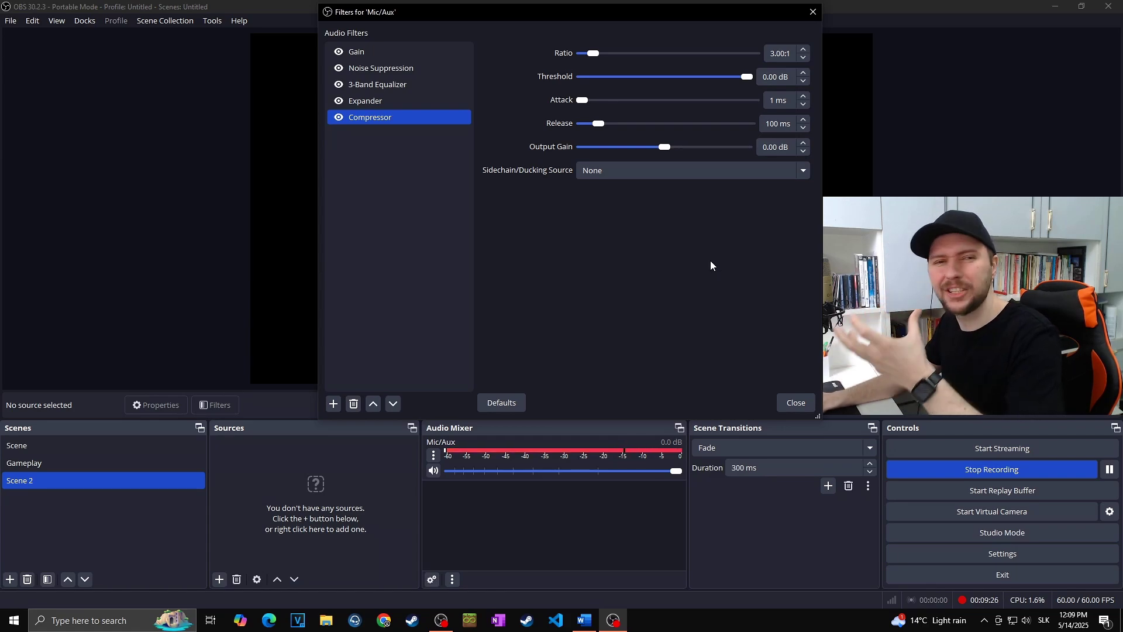
Step: Set the Compressor's threshold to -16 dB and its output gain to -5 dB
drag(747, 77, 700, 86)
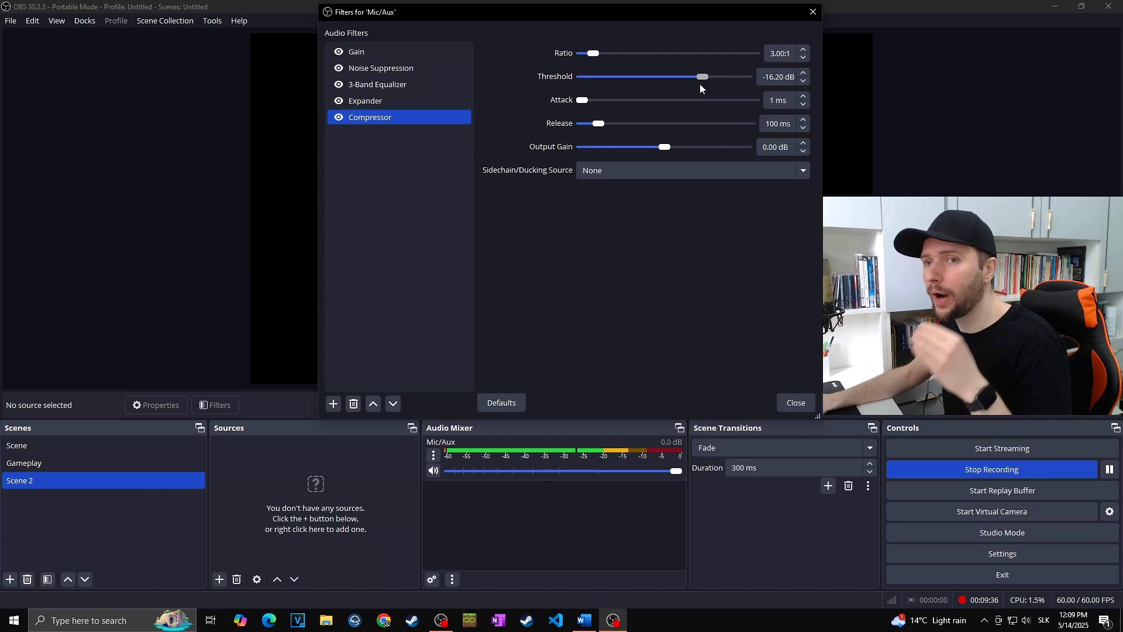
drag(700, 83, 706, 89)
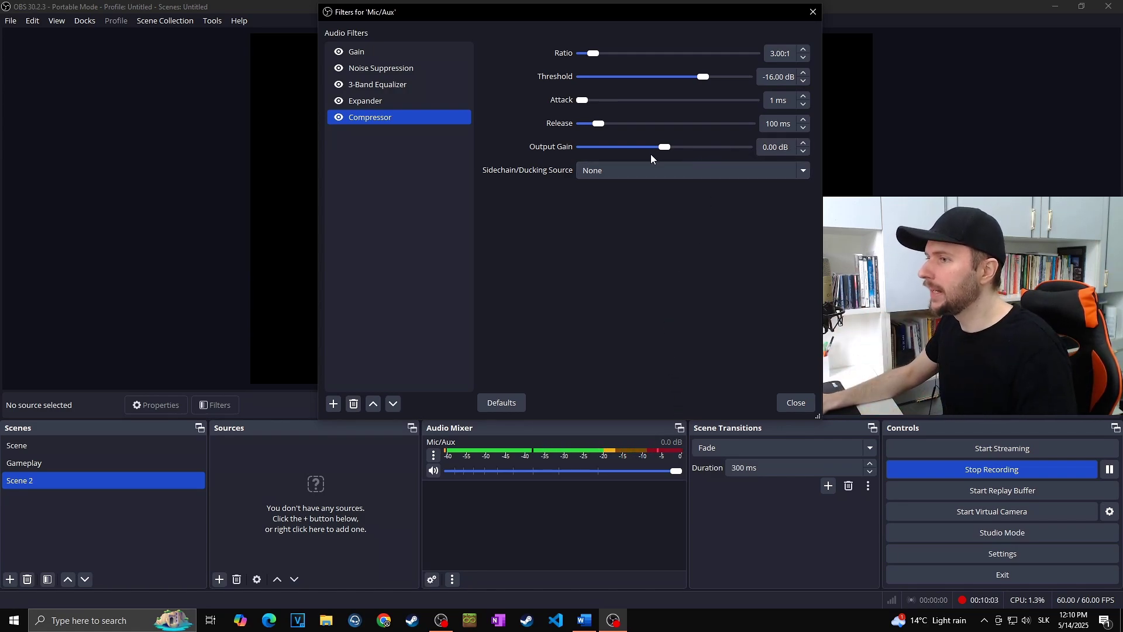
drag(665, 151, 650, 148)
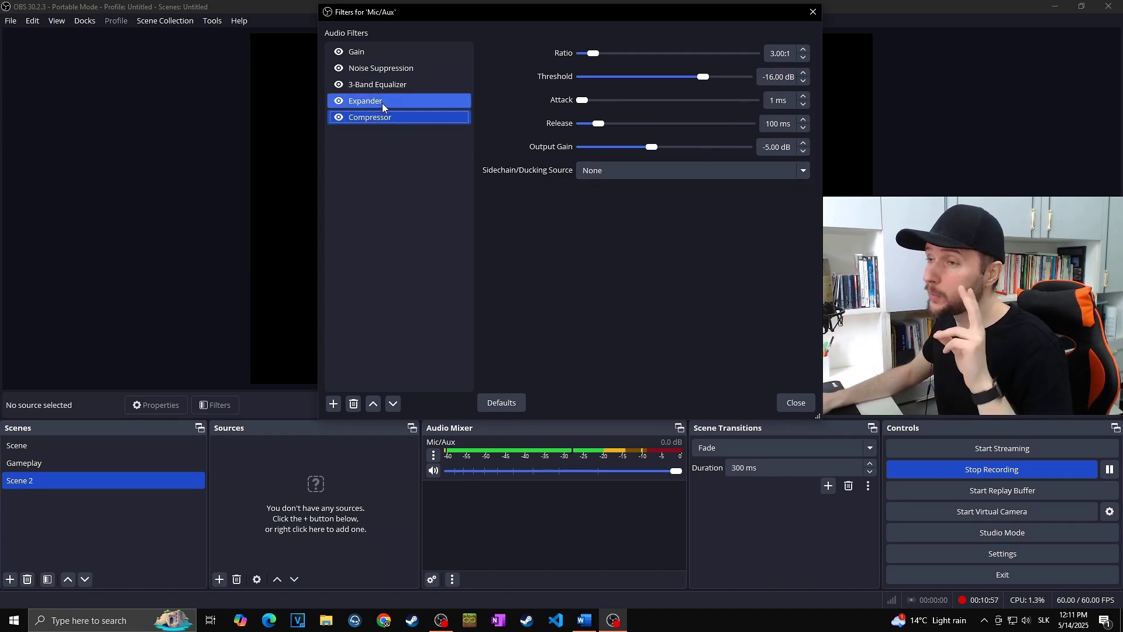
Step: Review the Expander and Compressor filter settings and stop the recording
click(380, 101)
click(380, 118)
drag(380, 116, 486, 86)
click(664, 425)
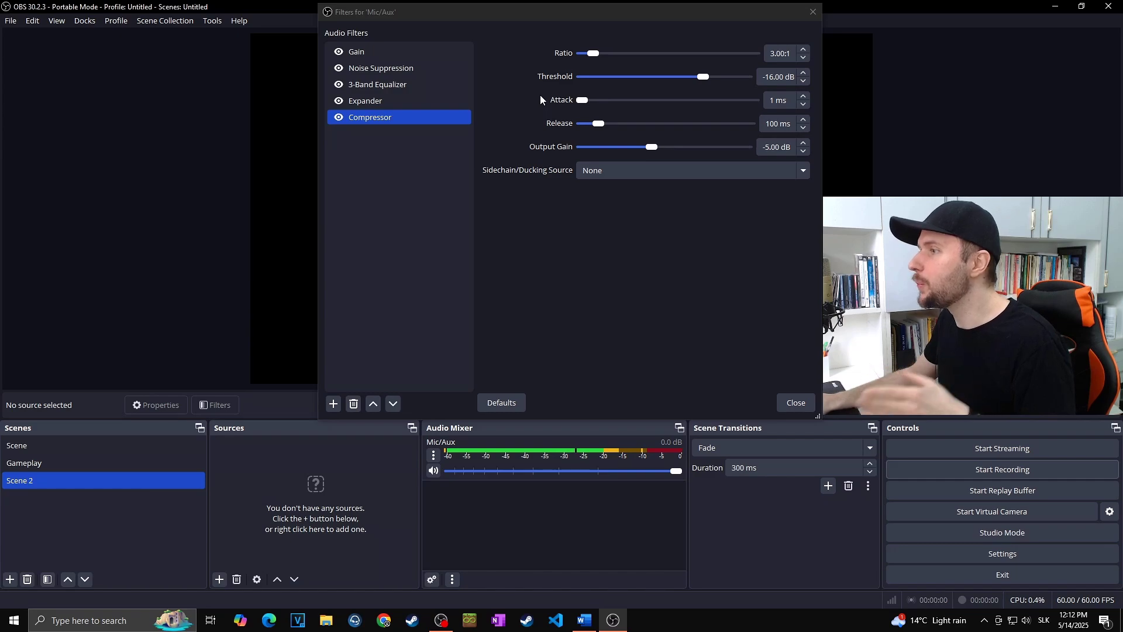
click(530, 116)
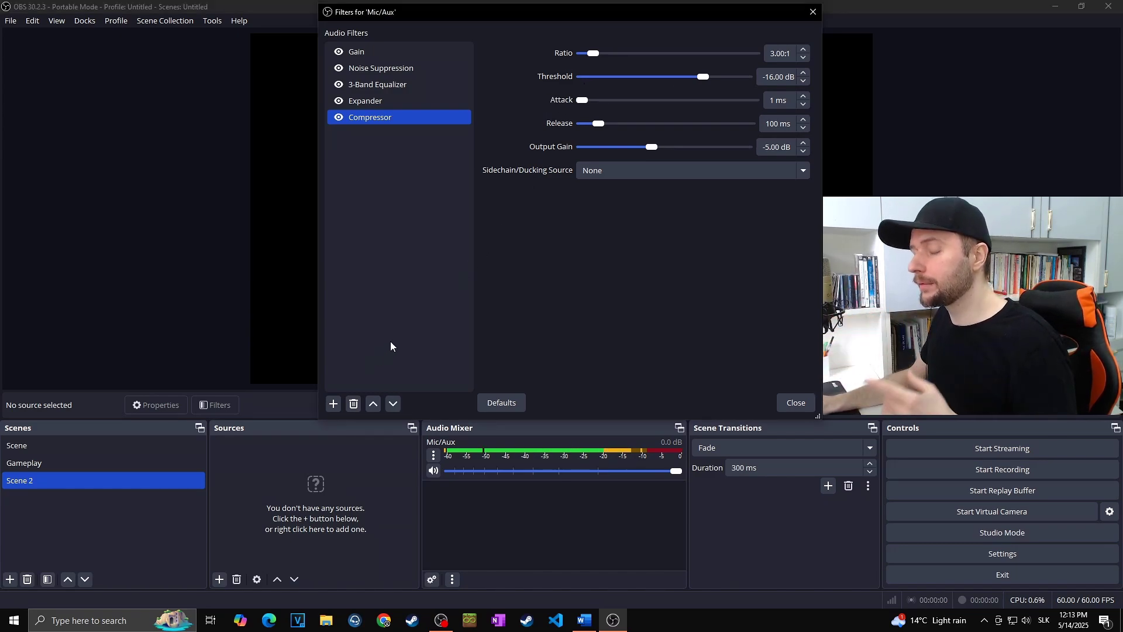
Step: Add a Limiter filter to Mic/Aux after the Compressor, keeping the default name
click(334, 408)
click(360, 493)
key(Return)
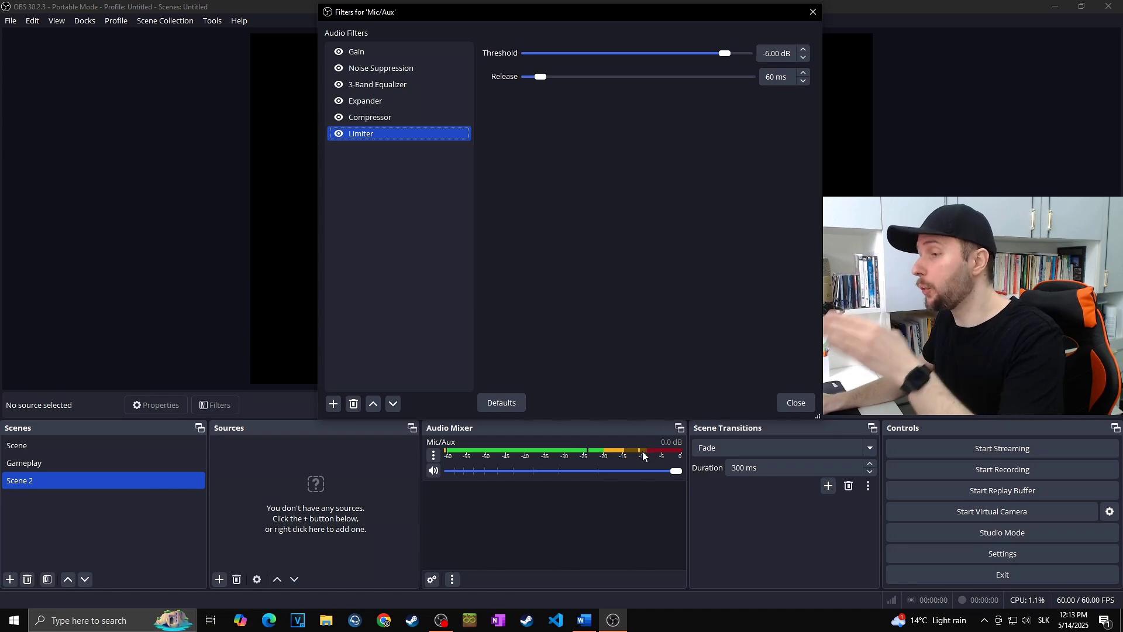
Step: Set the Limiter's threshold to -0.1 dB and close the Mic/Aux filters window
drag(725, 53, 694, 54)
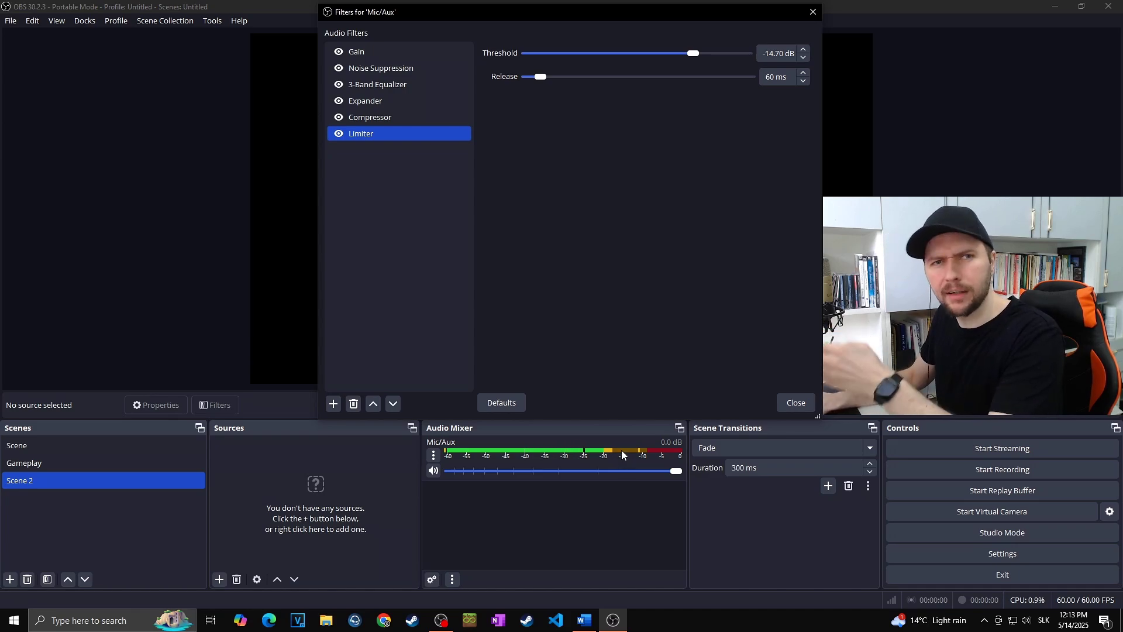
drag(693, 53, 682, 53)
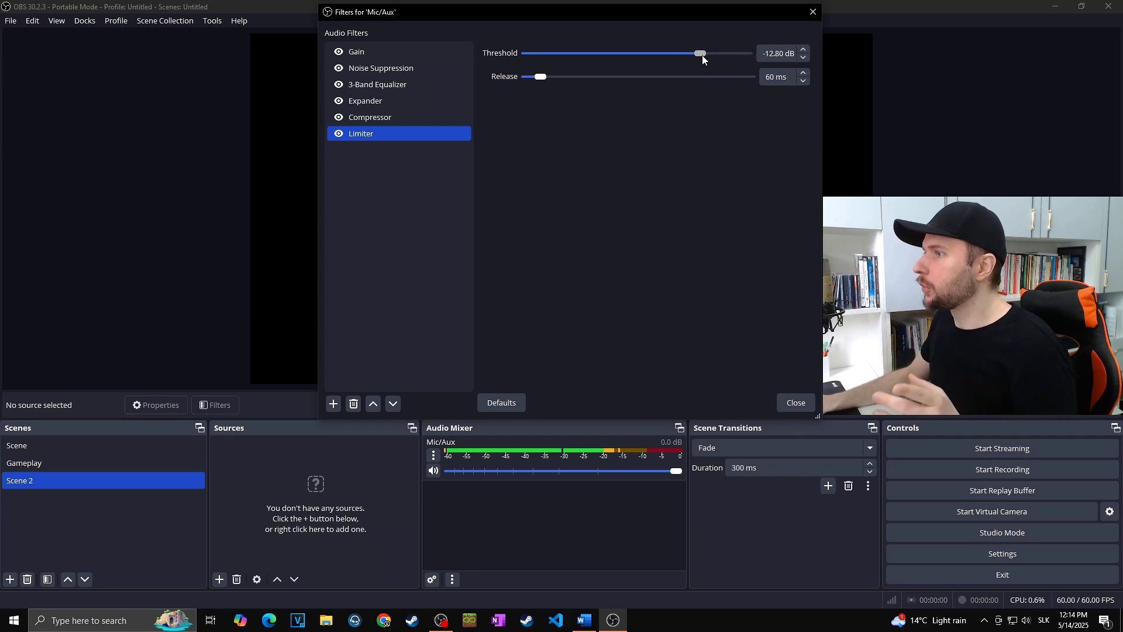
click(804, 58)
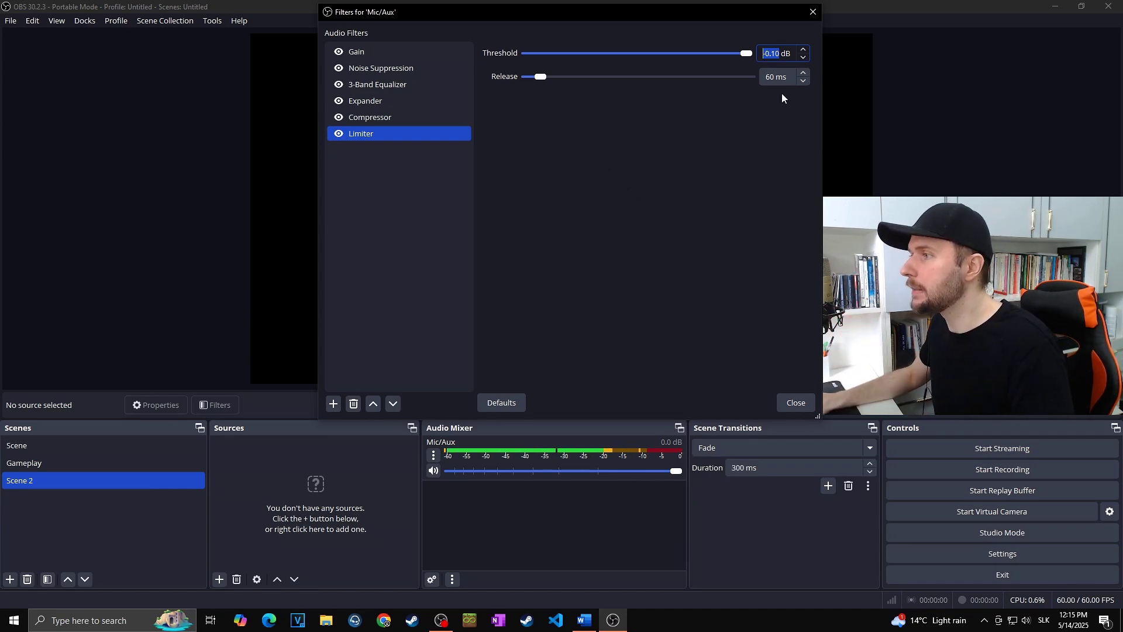
click(796, 403)
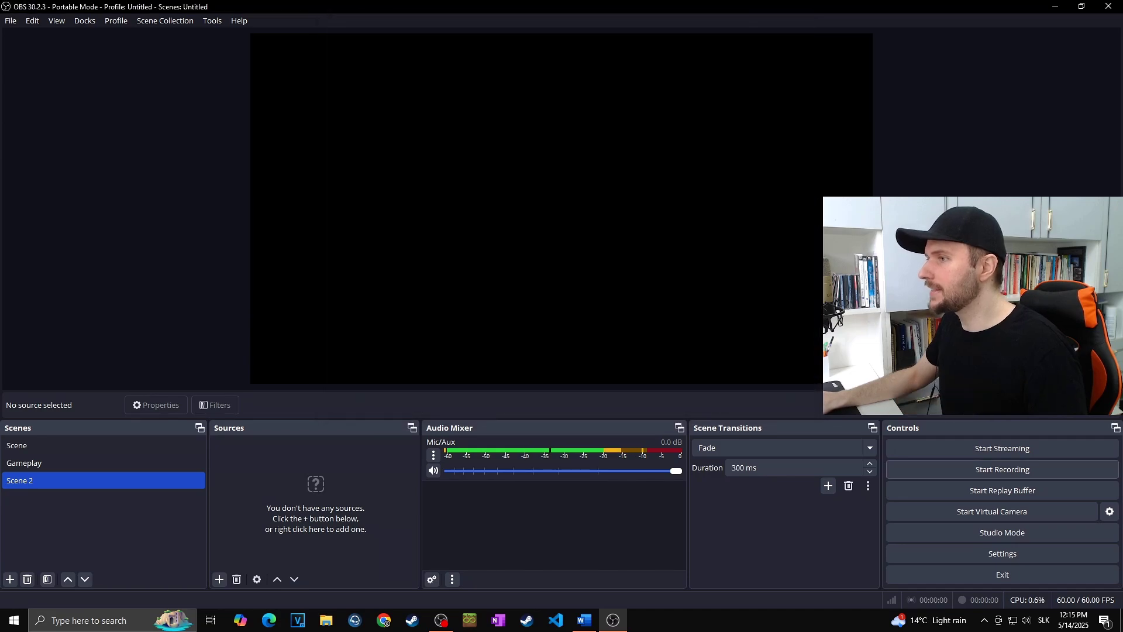